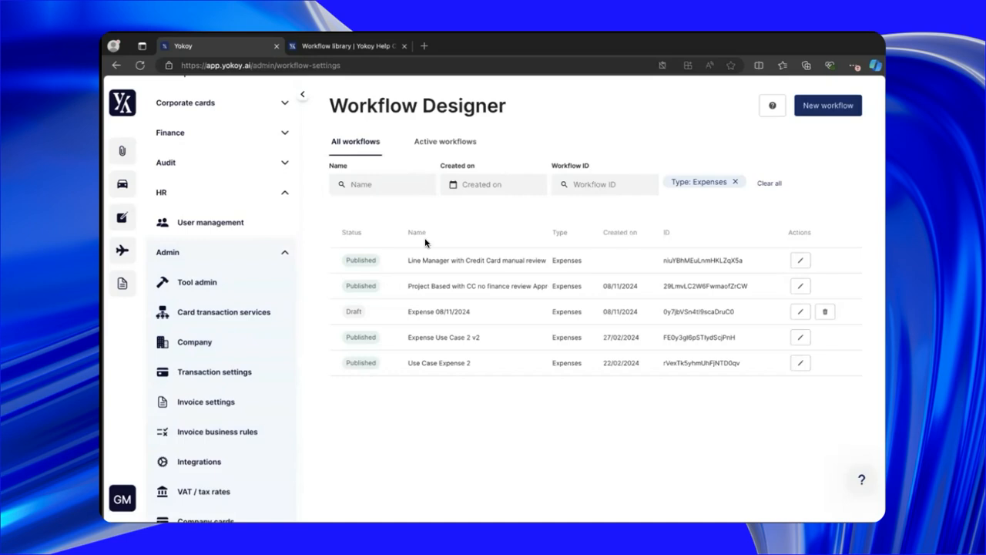
Step: Check in the Finance/HR roles that the General Manager's setup permissions include Workflow Designer, and save the role
scroll(273, 281, "down", 3)
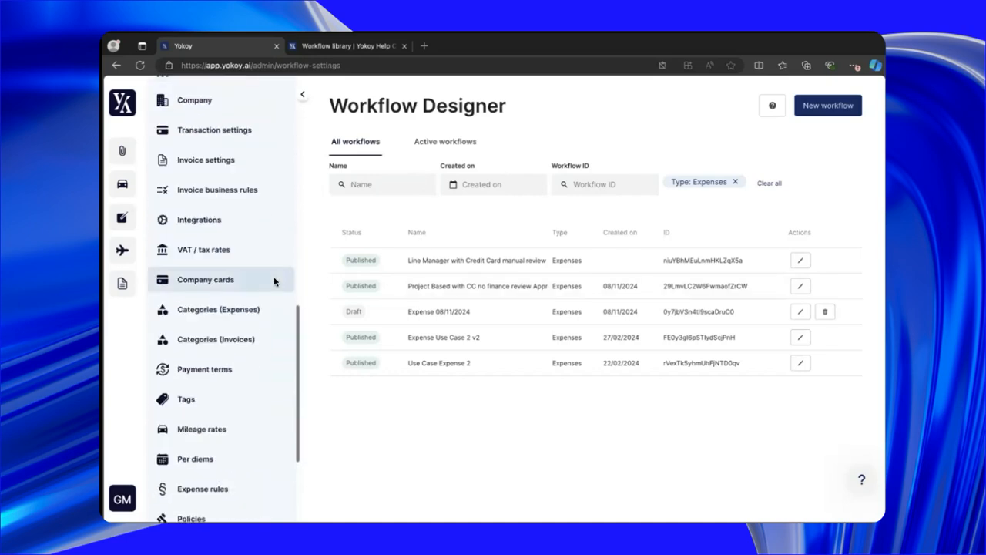
scroll(274, 279, "down", 3)
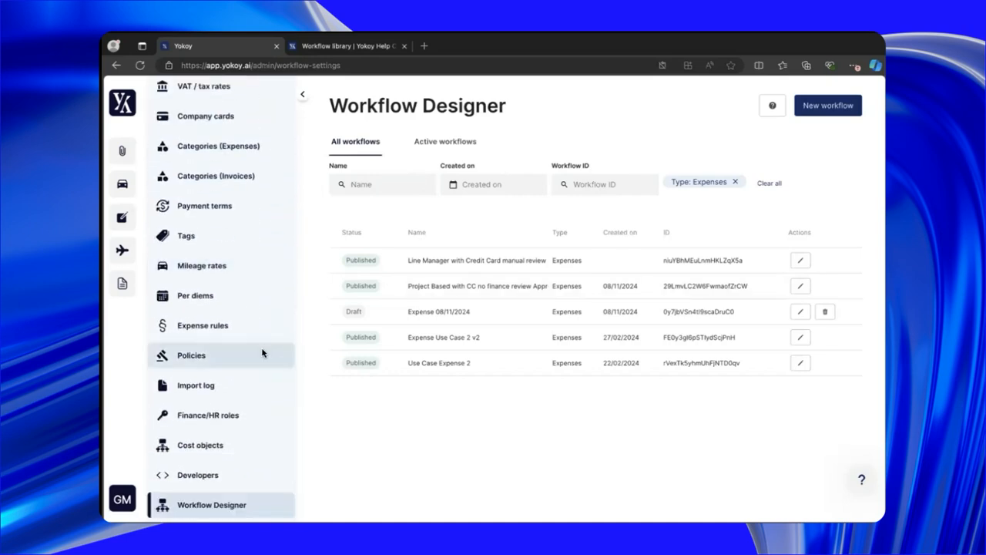
left_click(255, 415)
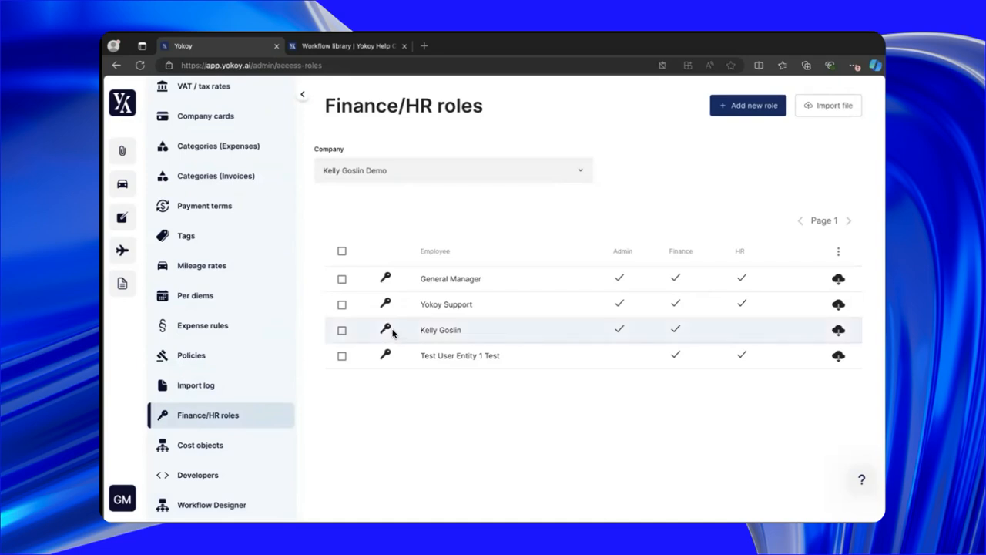
left_click(468, 280)
left_click(394, 401)
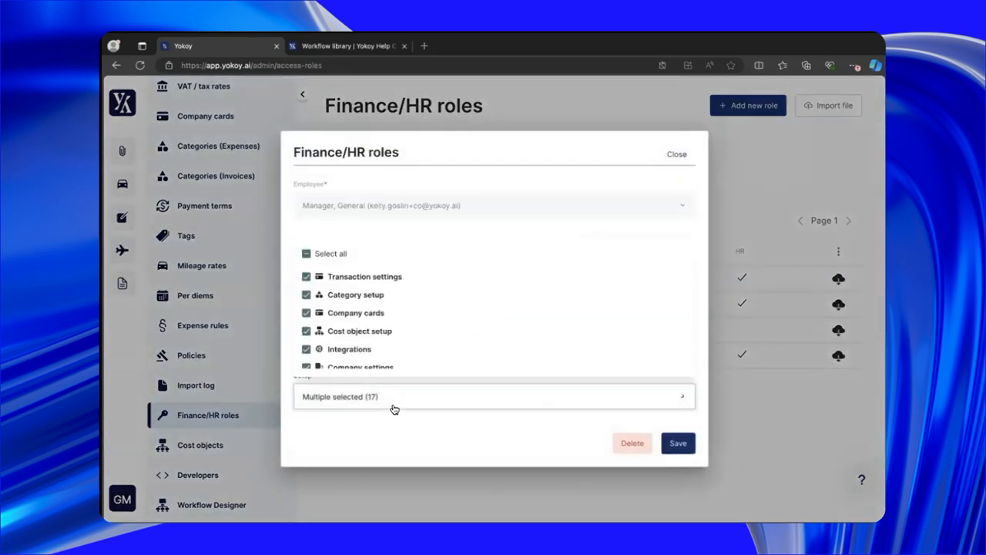
scroll(373, 346, "down", 3)
scroll(373, 346, "down", 3)
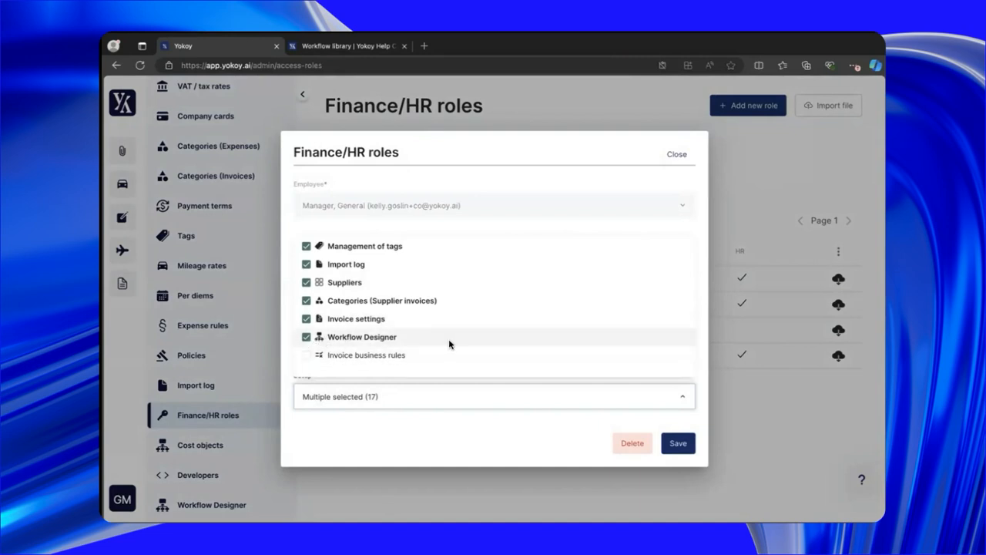
left_click(679, 443)
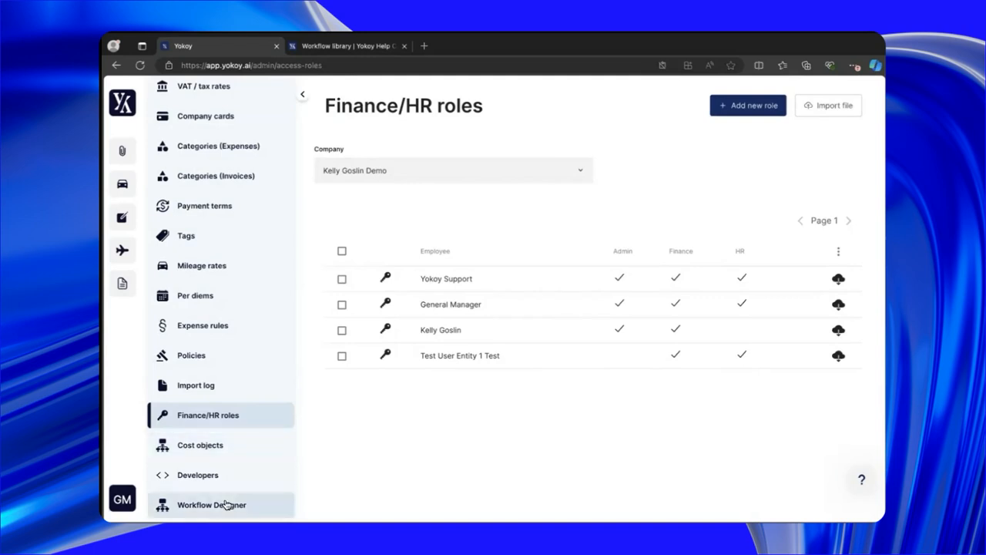
Step: Return to the Workflow Designer, clear the type filter and filter the workflows by Expenses
left_click(226, 505)
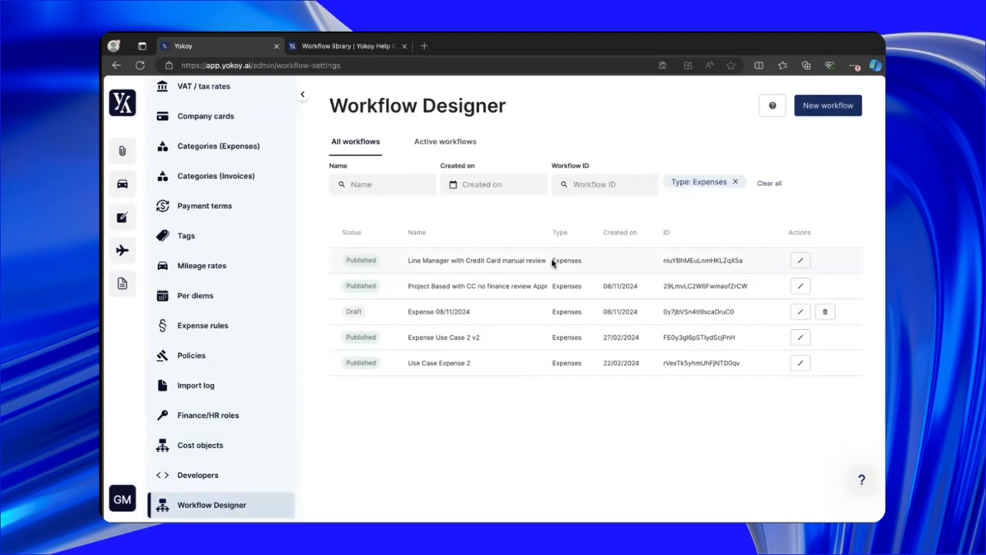
left_click(735, 182)
left_click(689, 184)
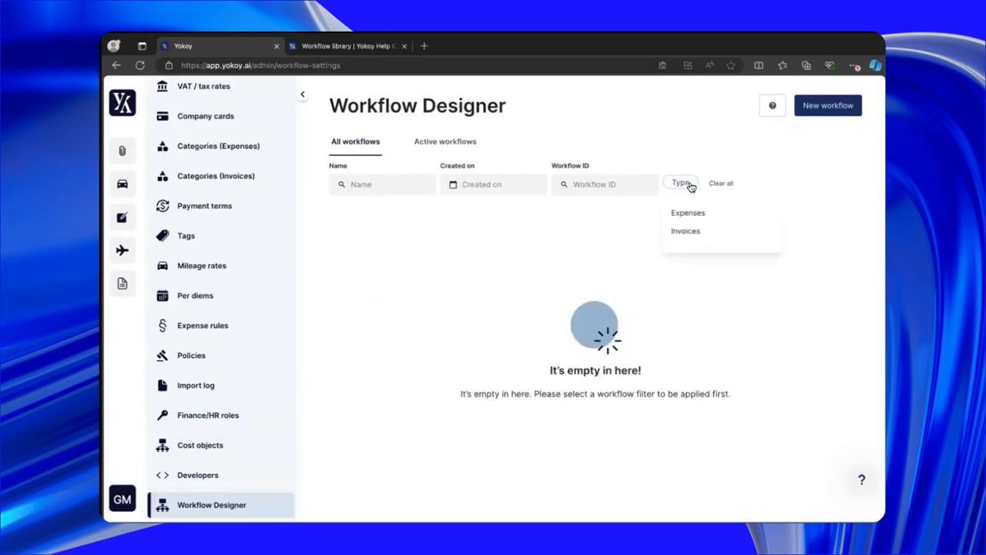
left_click(751, 214)
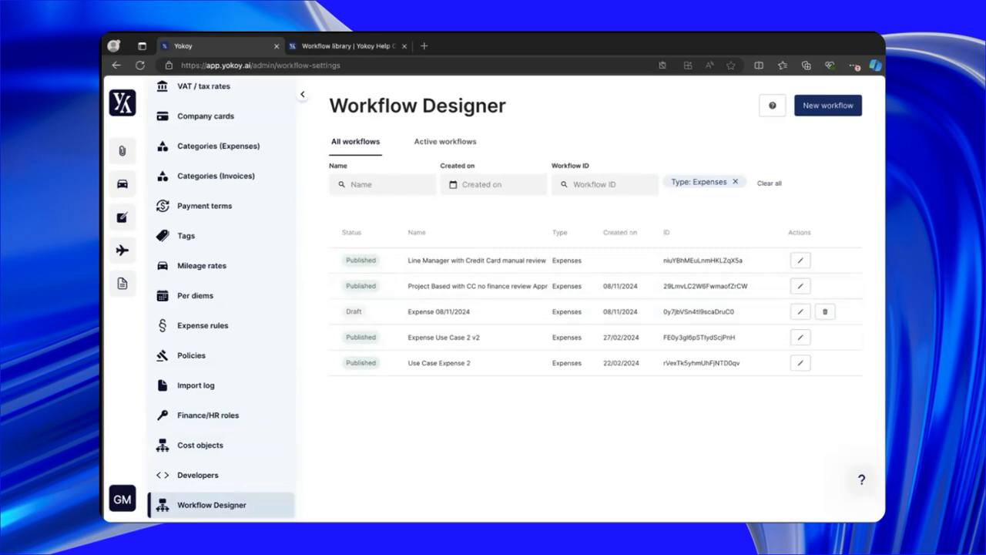
Step: Start a new workflow of the Expense type and proceed to naming it
left_click(828, 104)
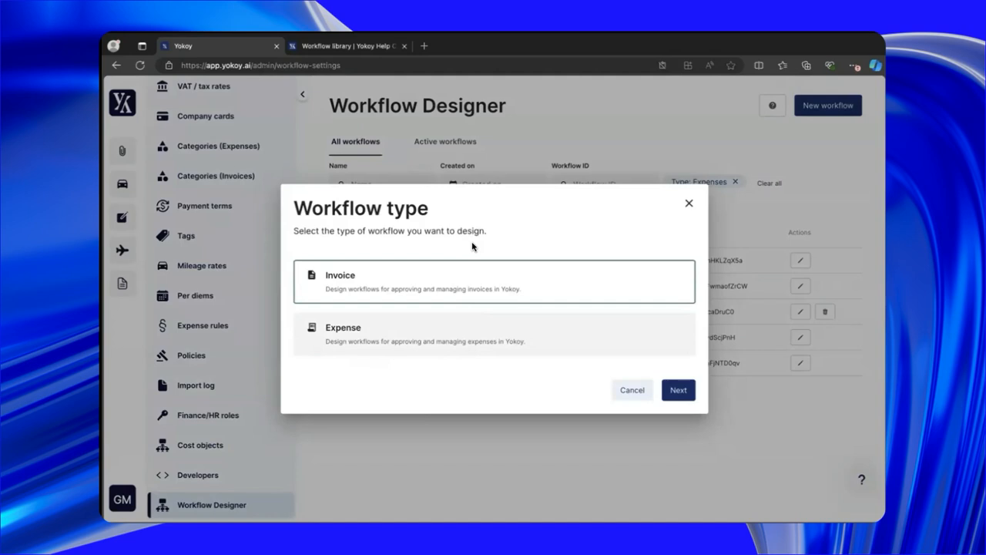
left_click(420, 341)
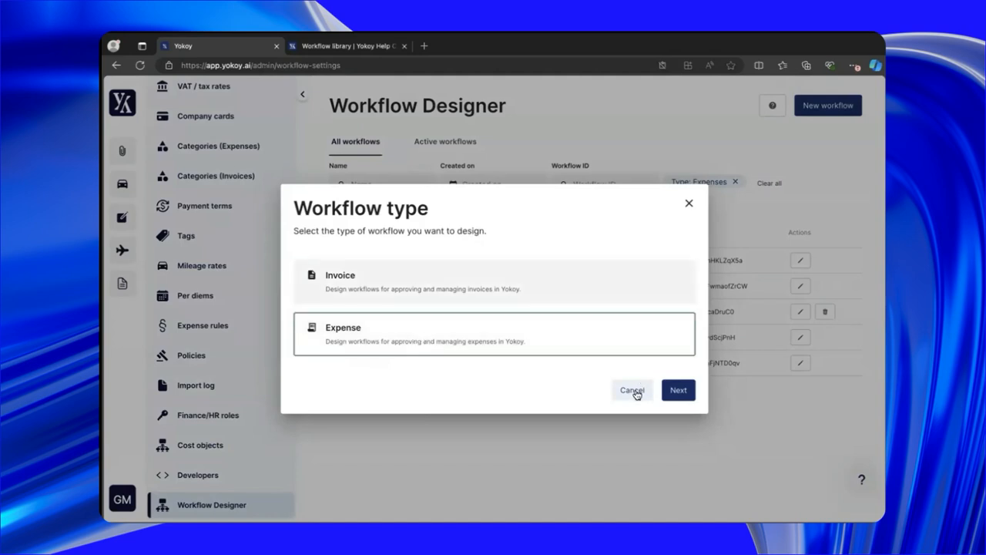
left_click(679, 390)
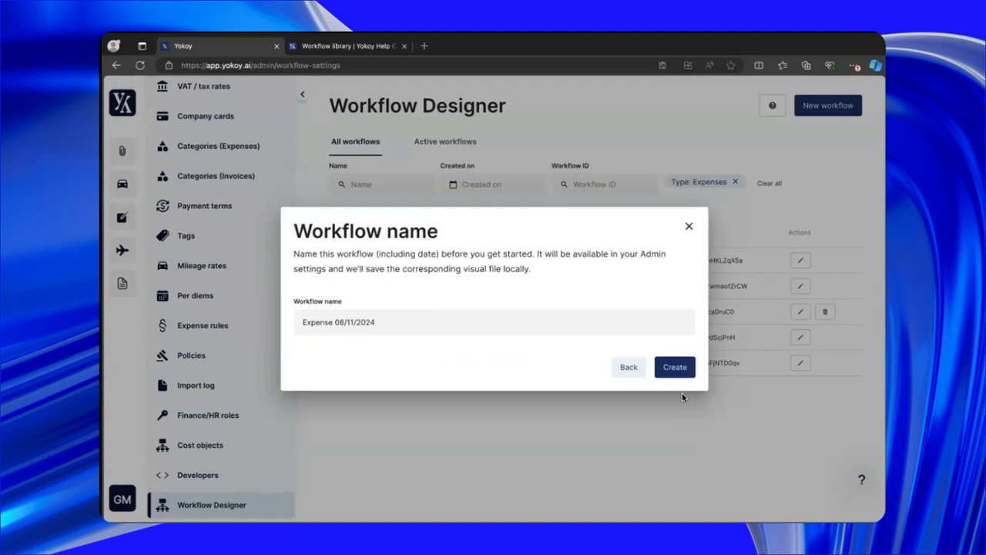
Step: Replace the suggested workflow name with "Project Based Approval flow" and create the workflow
left_click_drag(418, 325, 320, 322)
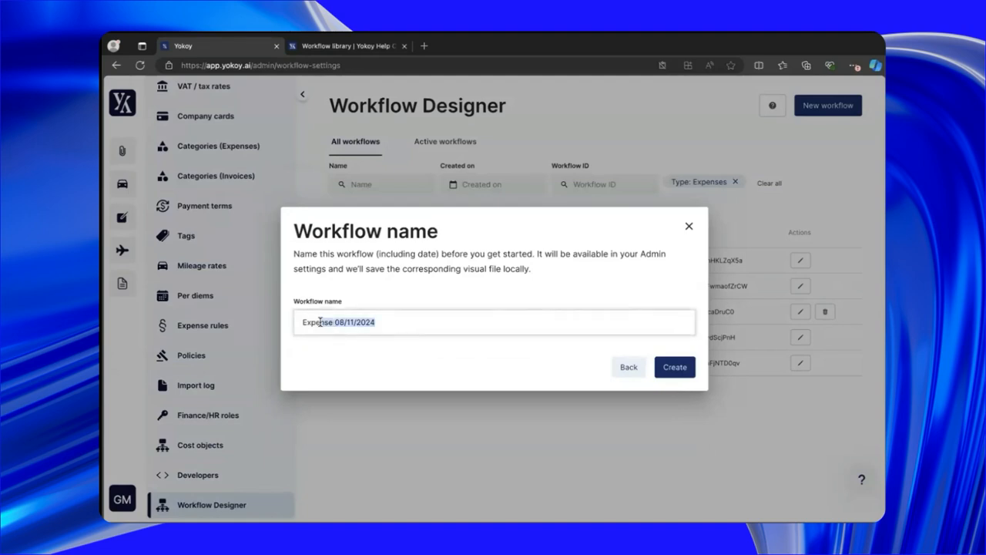
left_click_drag(382, 322, 271, 318)
key("BackSpace")
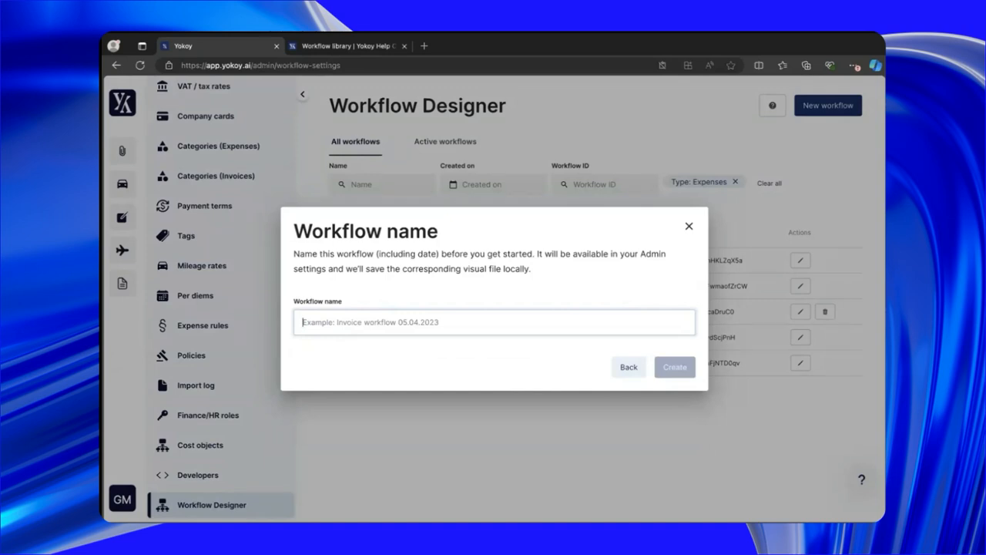
type("Project")
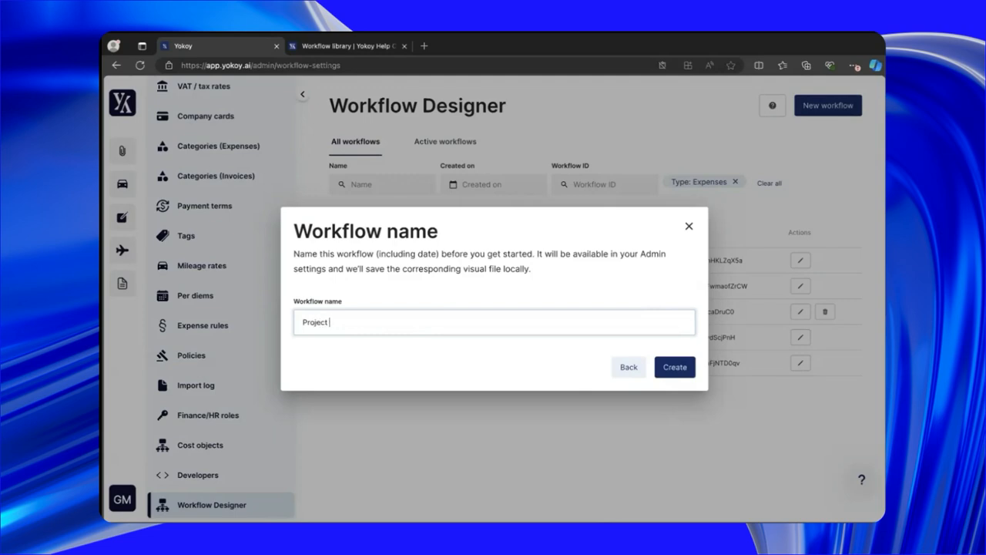
type("Based Approbval flow")
left_click(676, 370)
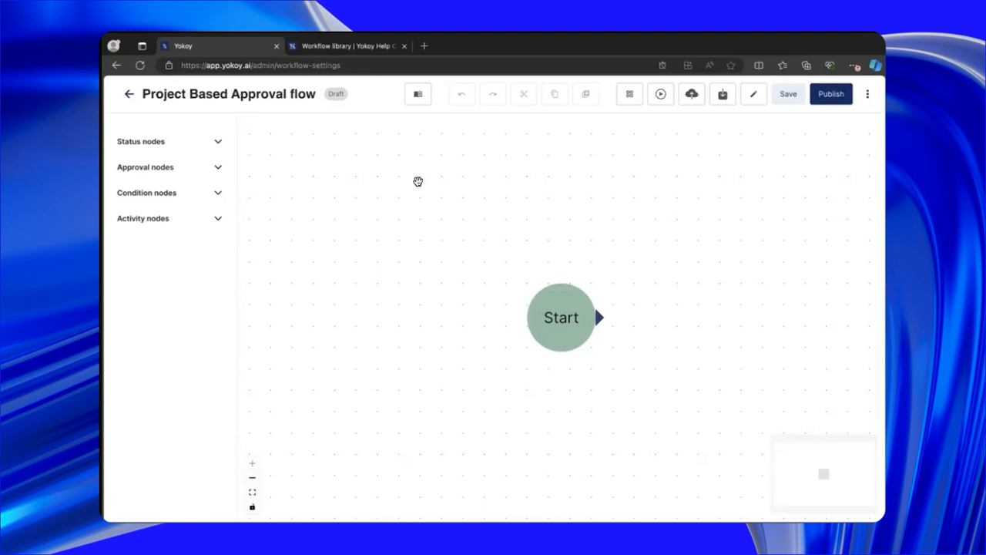
Step: Open the workflow library help article, look through the invoice workflow examples and return to the workflow canvas
left_click(420, 101)
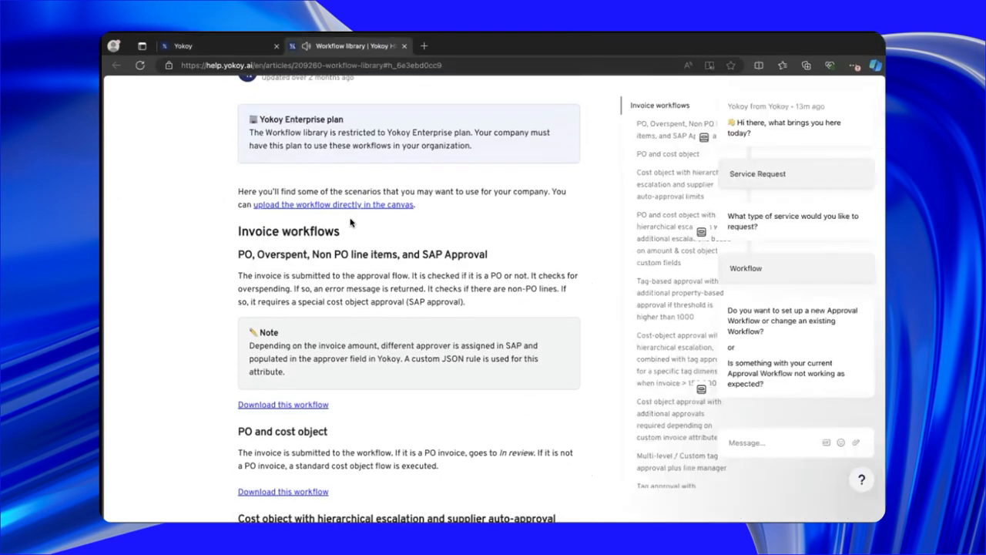
scroll(351, 222, "down", 1)
scroll(351, 222, "down", 1)
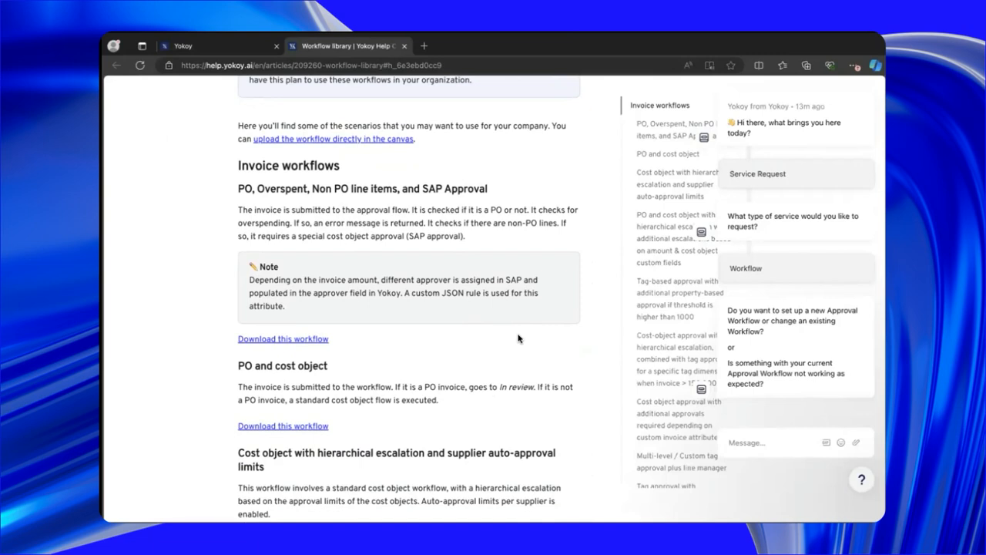
scroll(518, 338, "up", 1)
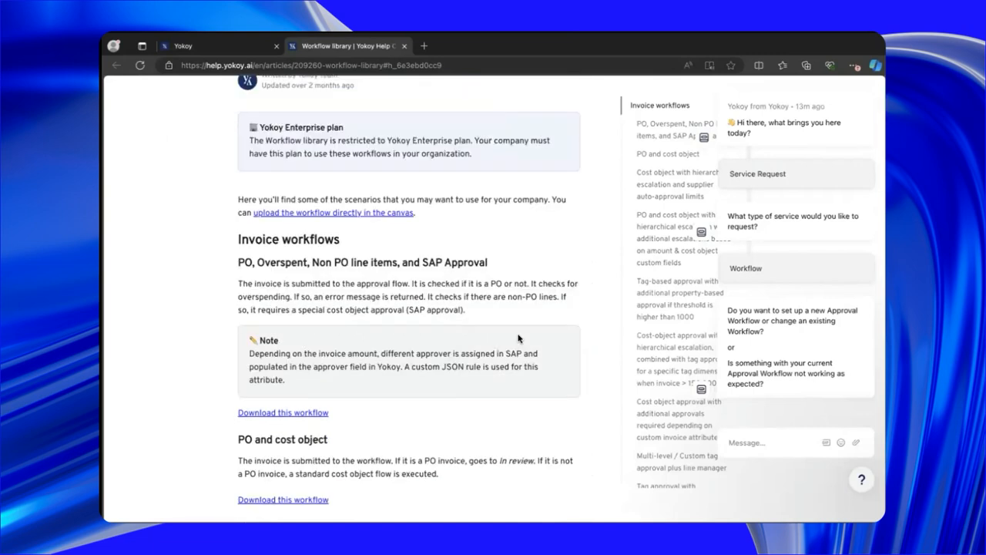
scroll(518, 337, "down", 6)
scroll(518, 338, "down", 1)
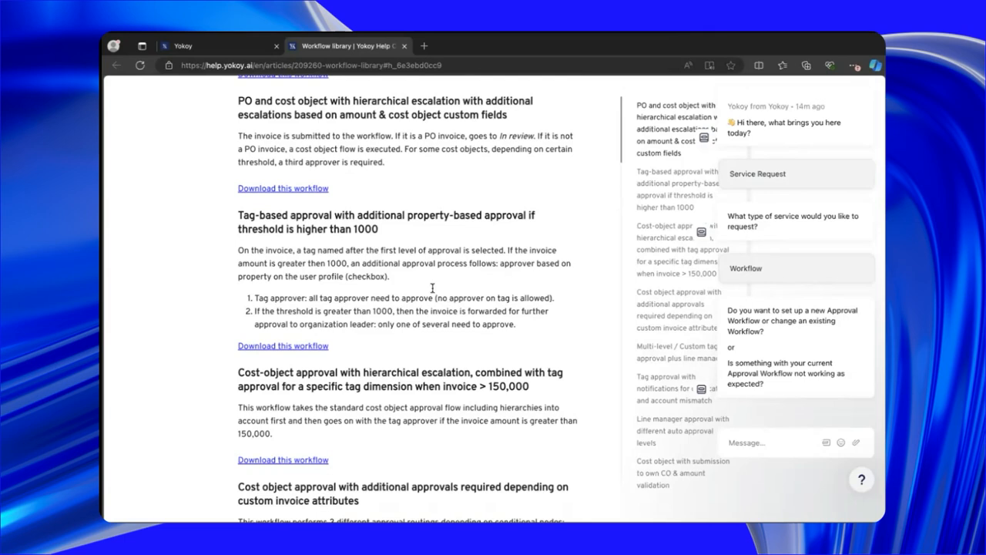
left_click(204, 47)
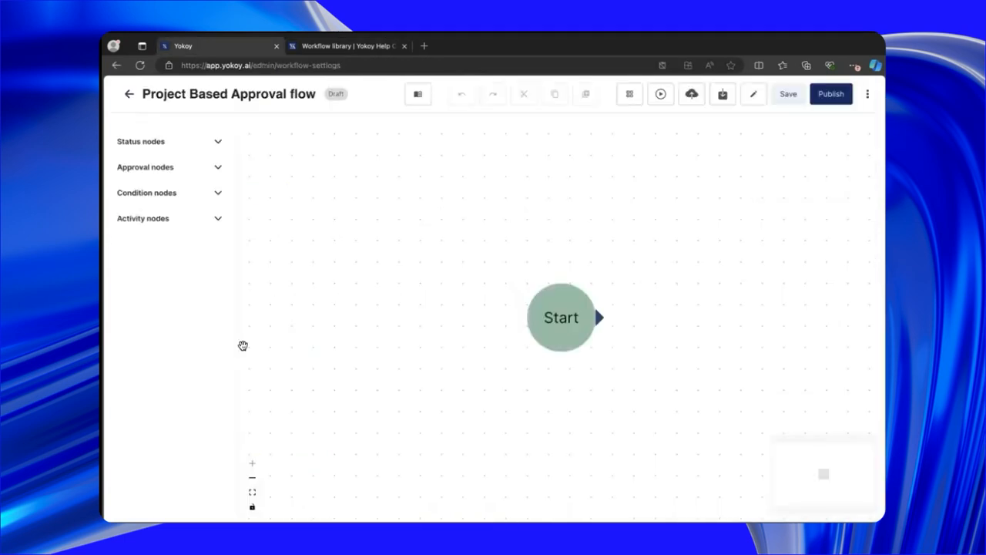
Step: Apply the Tag approval workflow template to the canvas
left_click(630, 100)
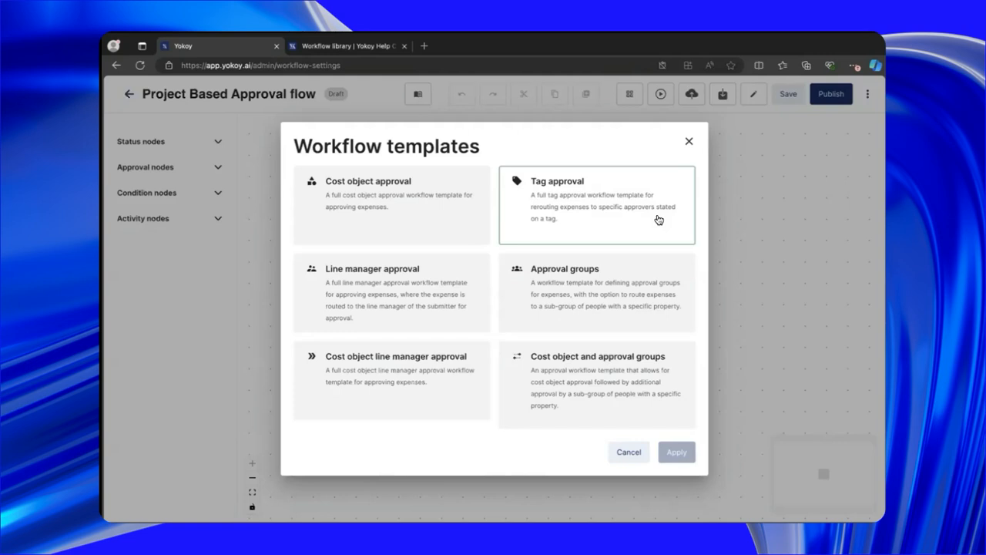
left_click(623, 218)
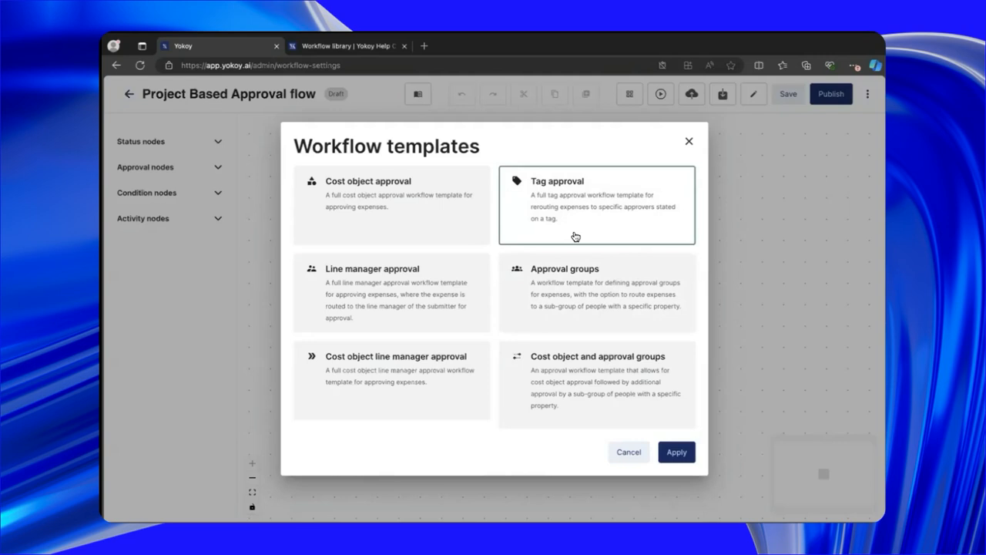
left_click(678, 454)
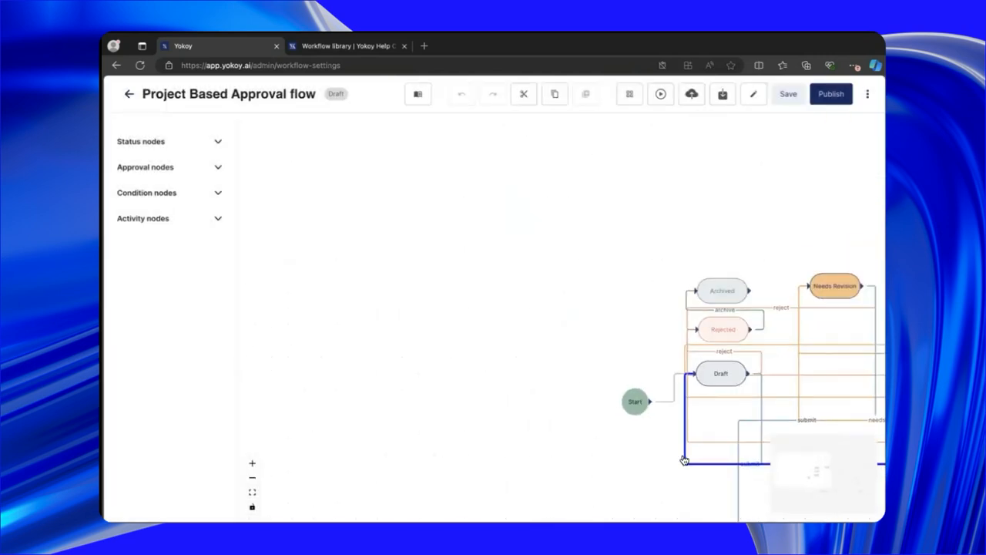
Step: Examine the overall layout of the tag approval template and the recall and archive connections around the Draft and Rejected statuses
left_click_drag(579, 246, 398, 213)
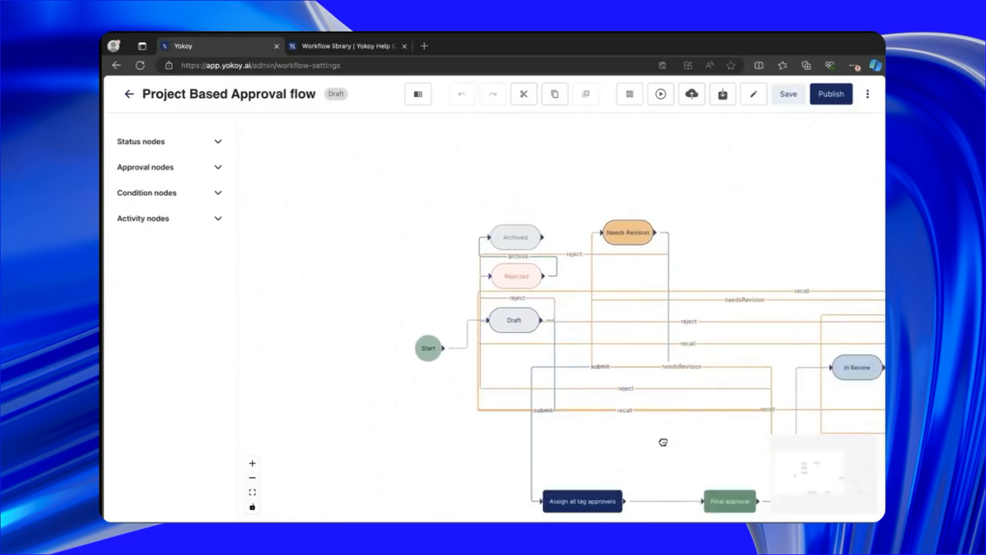
left_click_drag(663, 440, 552, 350)
scroll(679, 419, "down", 4)
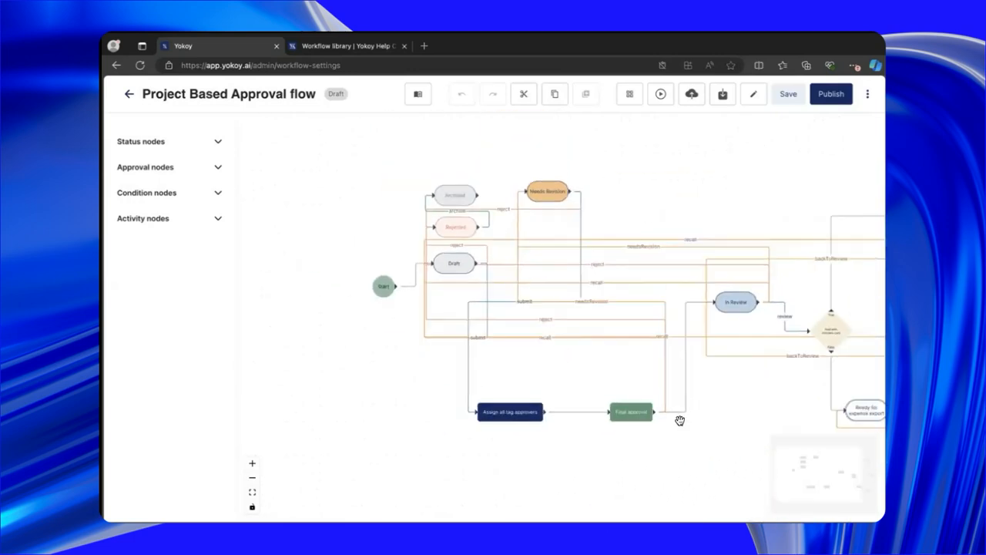
left_click_drag(754, 404, 598, 364)
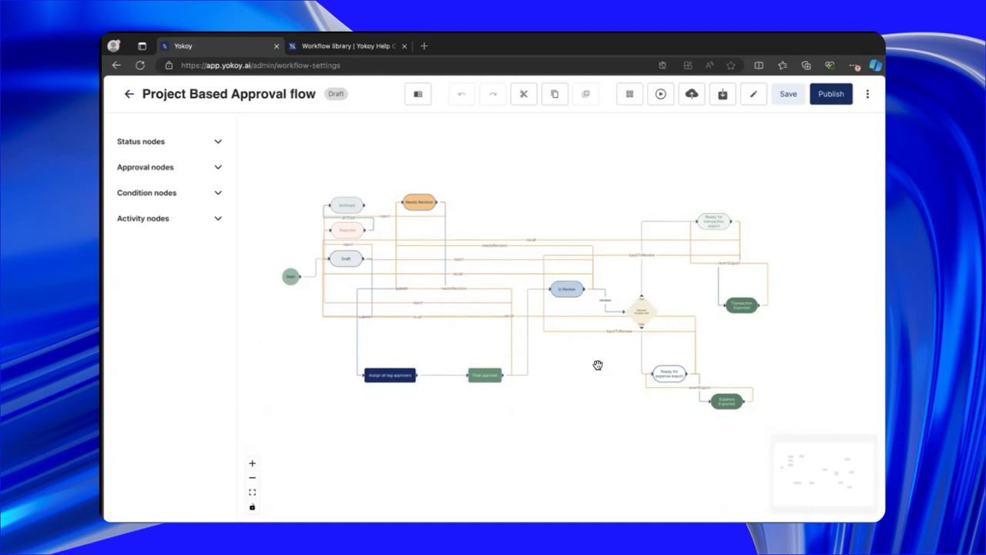
left_click(572, 286)
left_click(352, 275)
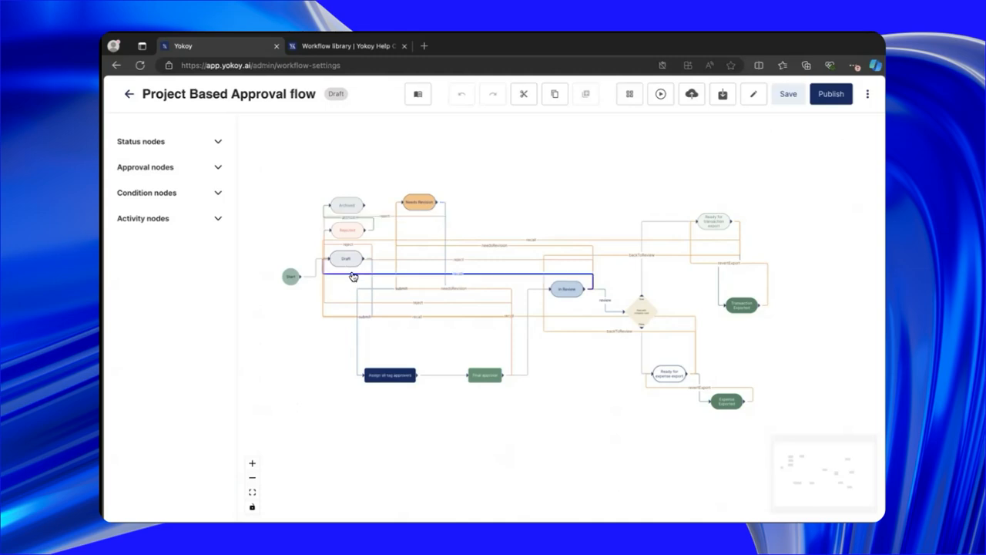
left_click(369, 219)
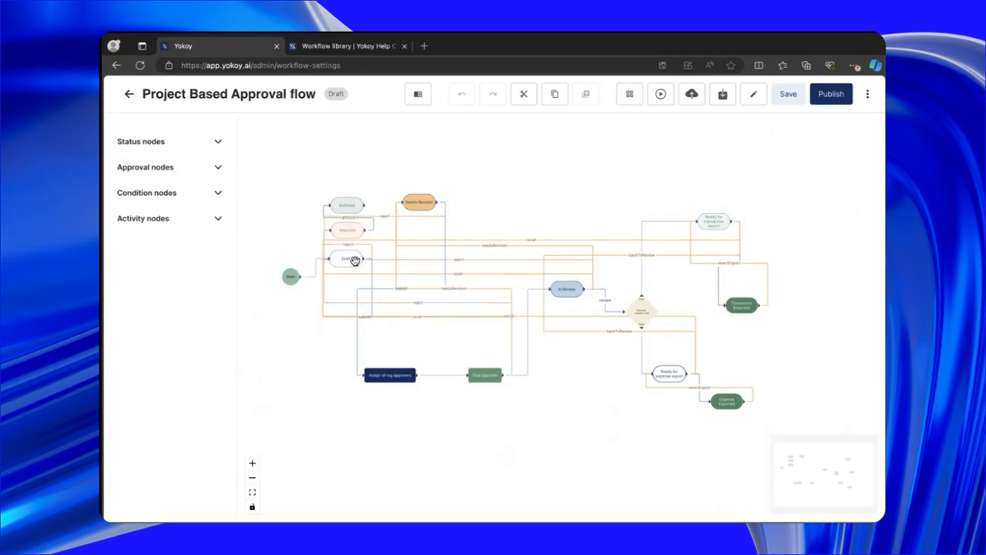
left_click(372, 316)
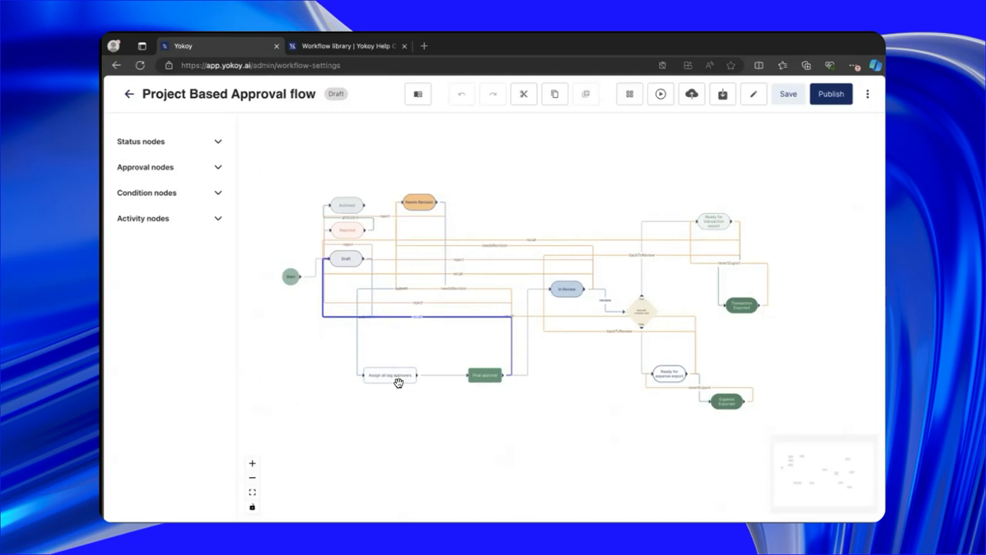
Step: Examine the path from assigning all tag approvers through Final approval to In Review, and the reject connections
left_click(397, 378)
left_click(402, 383)
left_click(522, 383)
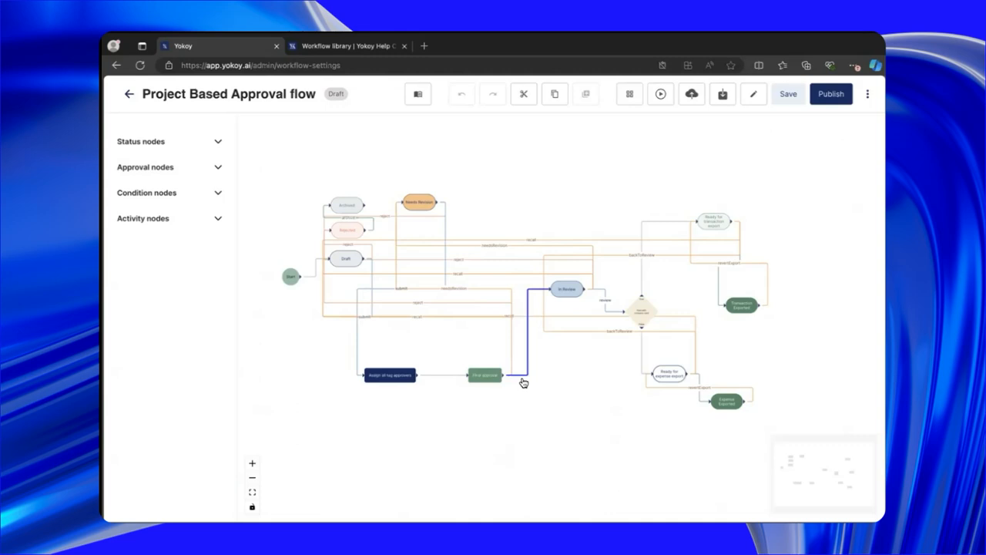
left_click(565, 289)
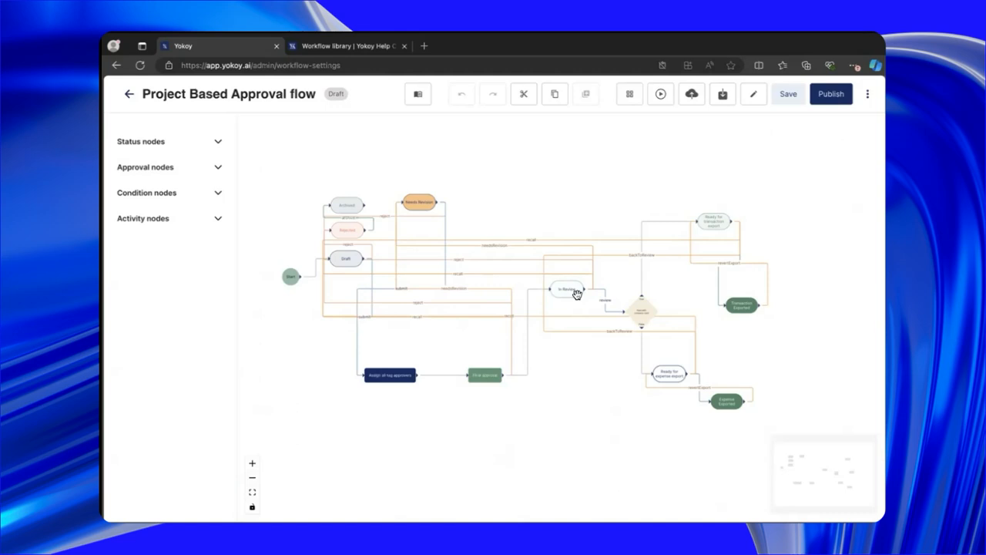
left_click(575, 293)
left_click(511, 350)
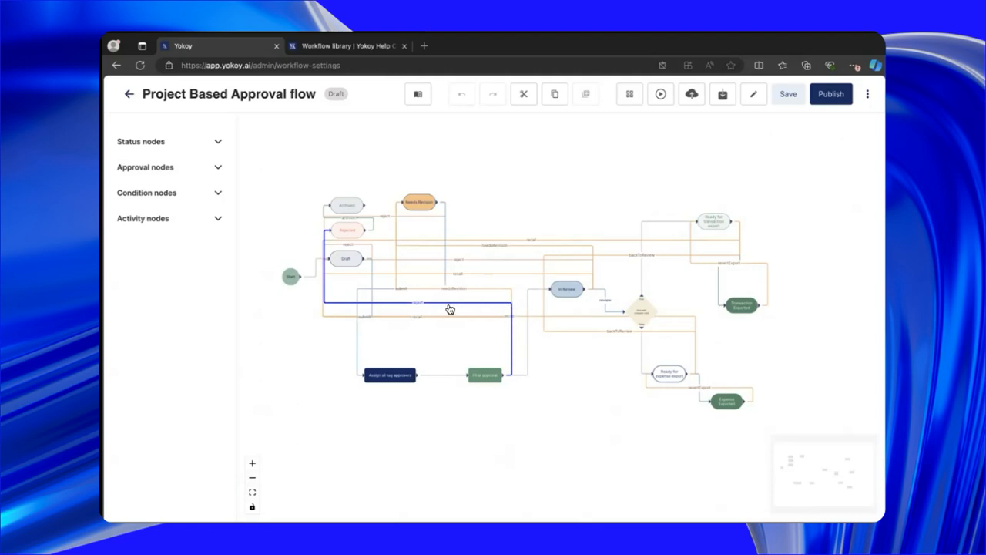
left_click(325, 238)
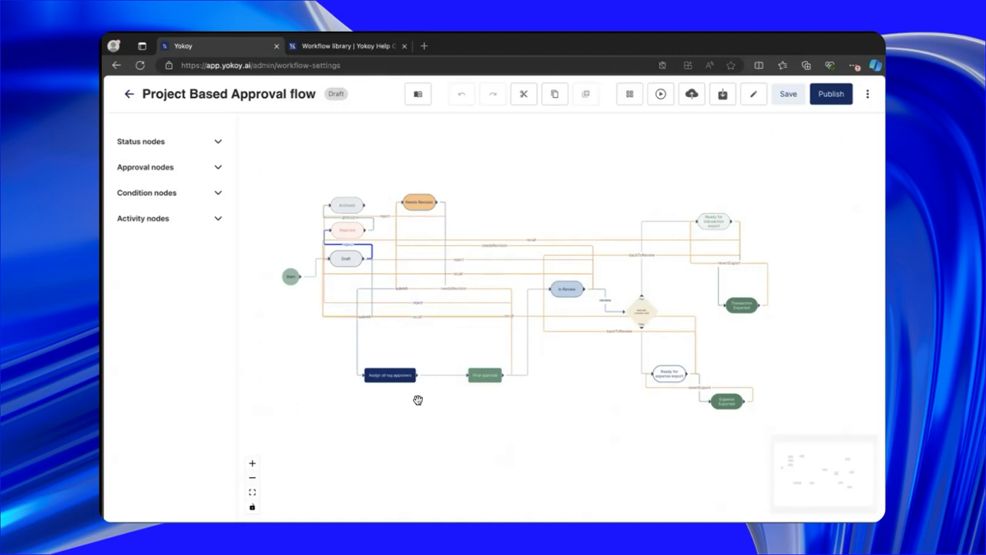
left_click(468, 317)
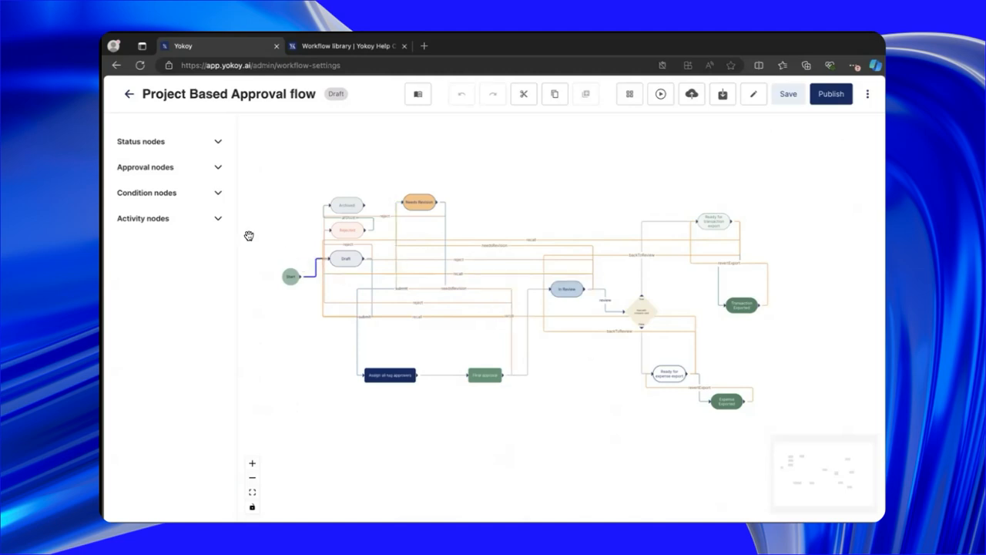
Step: Add a Paid with company card condition node to the canvas and place it beside the Final approval node
left_click(219, 195)
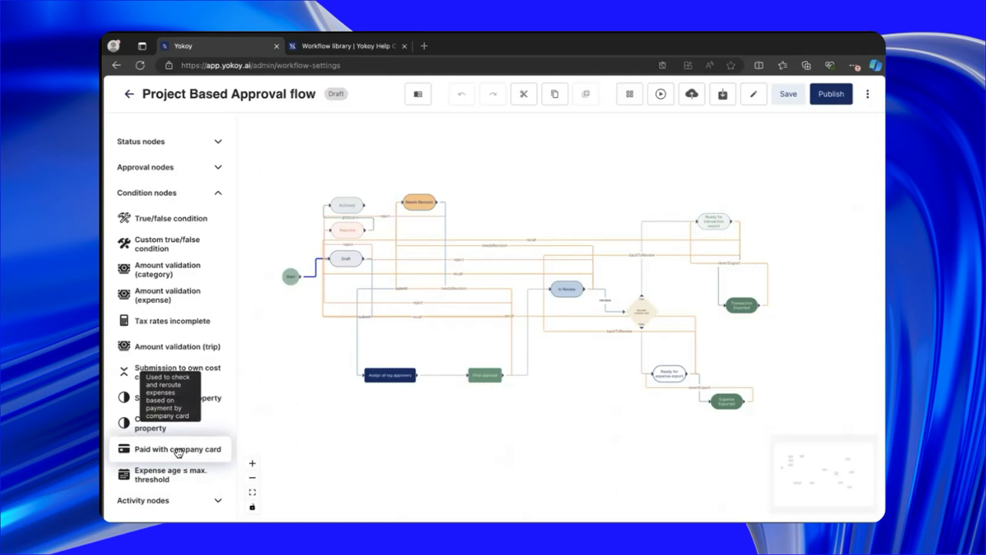
left_click_drag(616, 445, 587, 405)
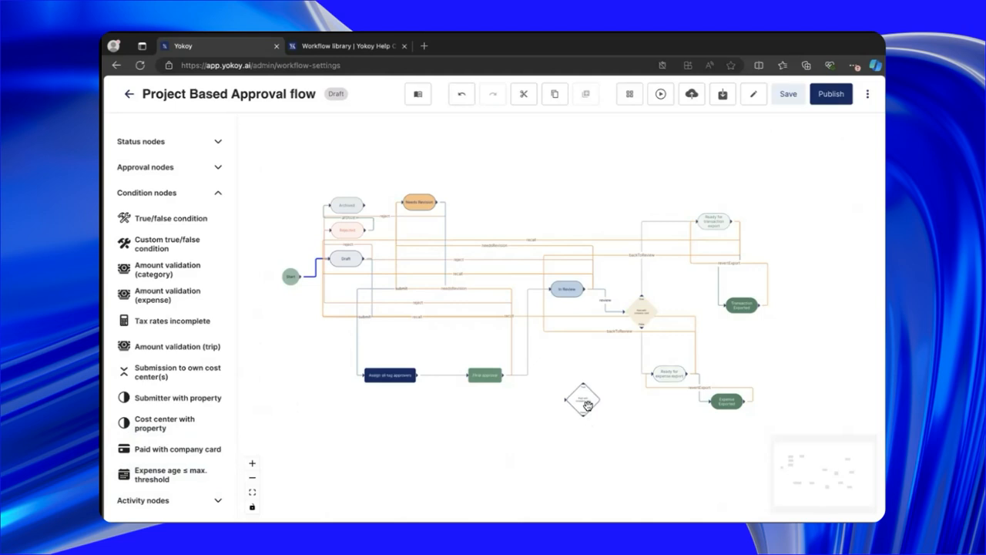
scroll(587, 406, "up", 5)
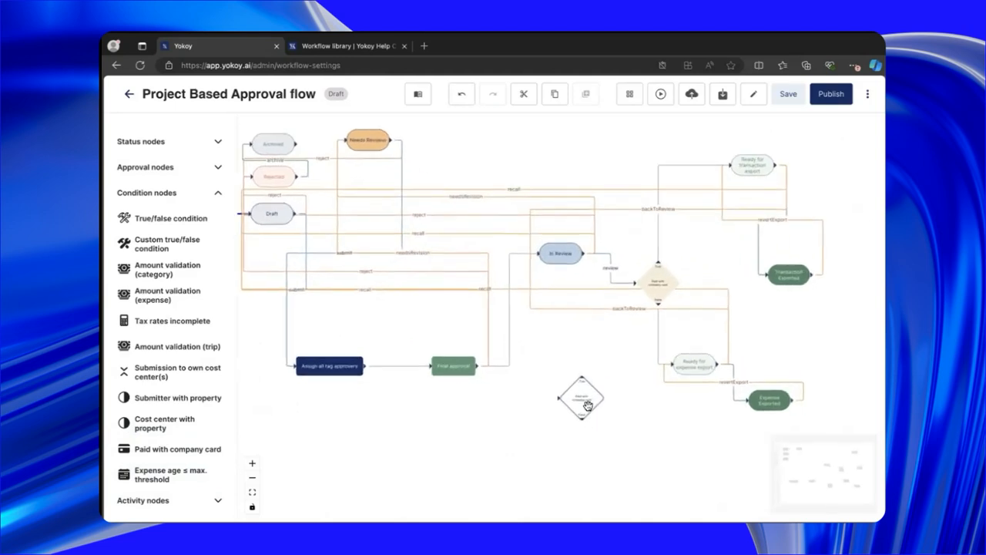
scroll(587, 406, "up", 1)
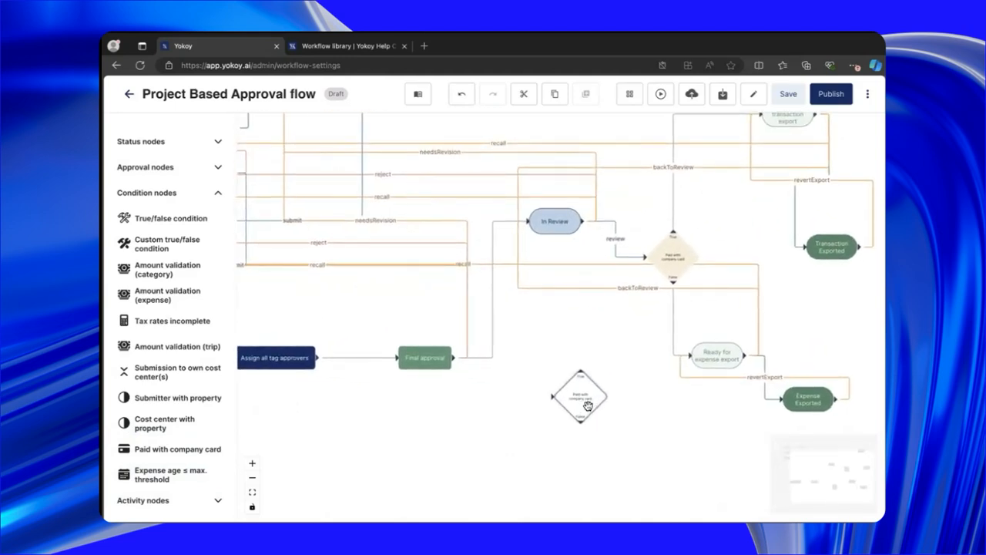
left_click_drag(587, 405, 574, 404)
left_click_drag(542, 334, 548, 354)
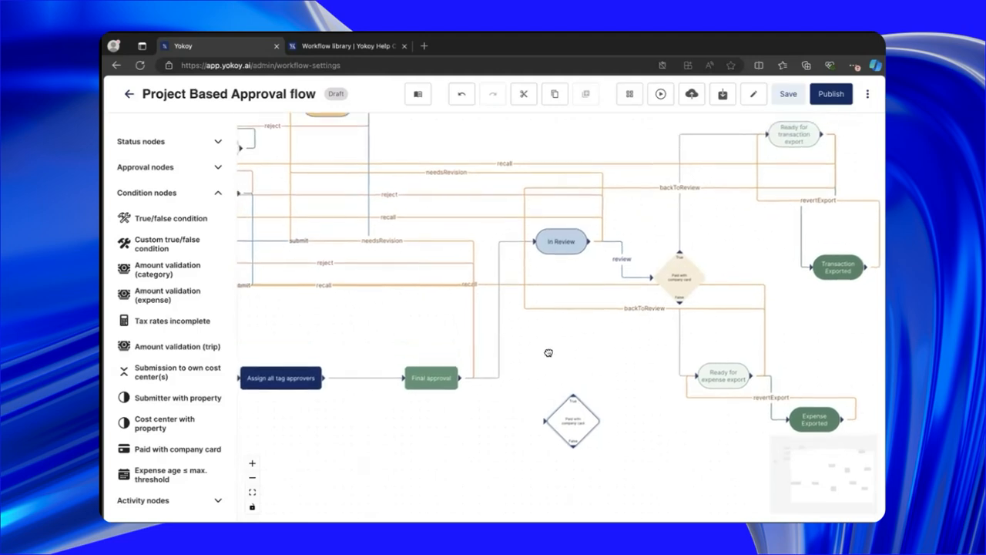
left_click_drag(575, 420, 561, 380)
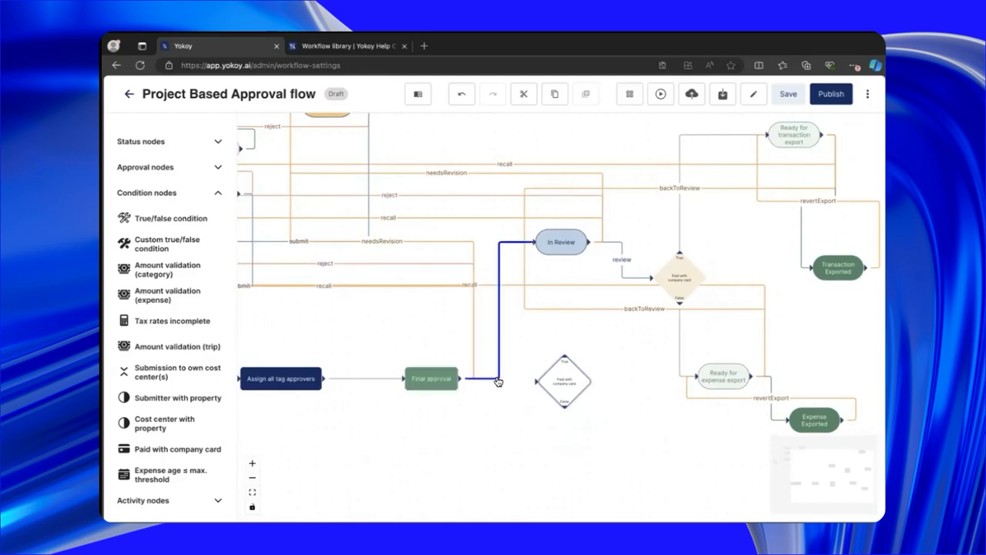
Step: Replace the path from Final approval to In Review with a path from Final approval to the new Paid with company card condition
left_click(498, 311)
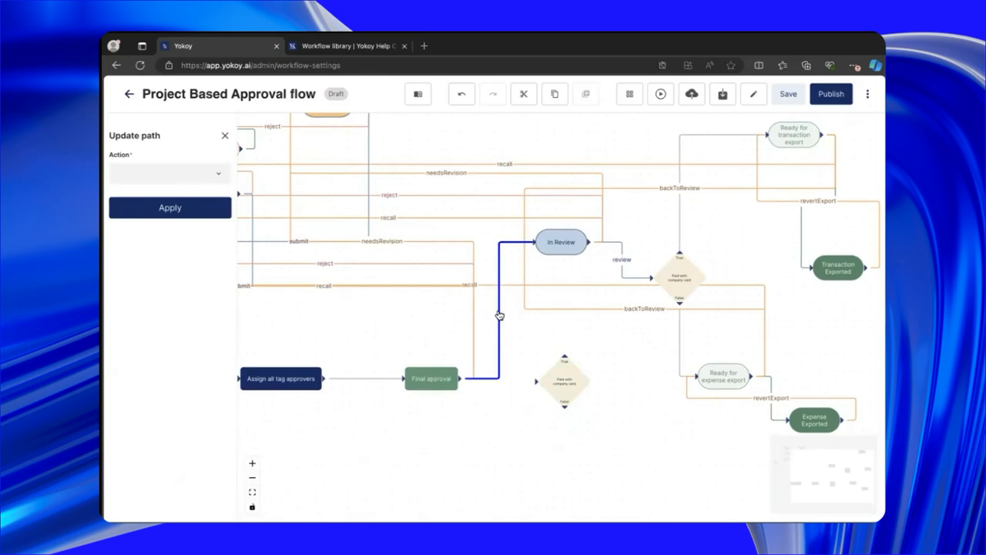
key("Delete")
left_click_drag(532, 380, 513, 376)
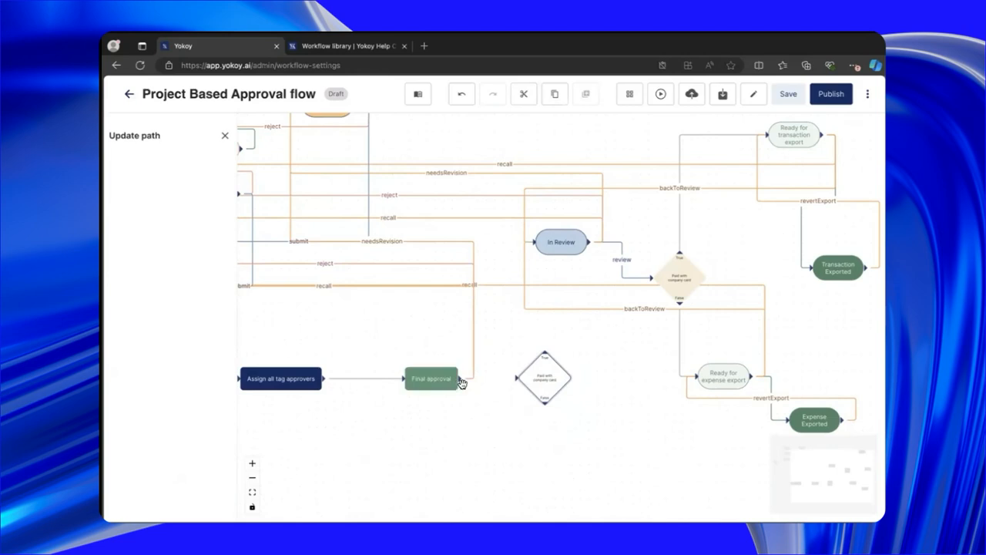
left_click_drag(458, 378, 516, 377)
left_click_drag(456, 379, 526, 381)
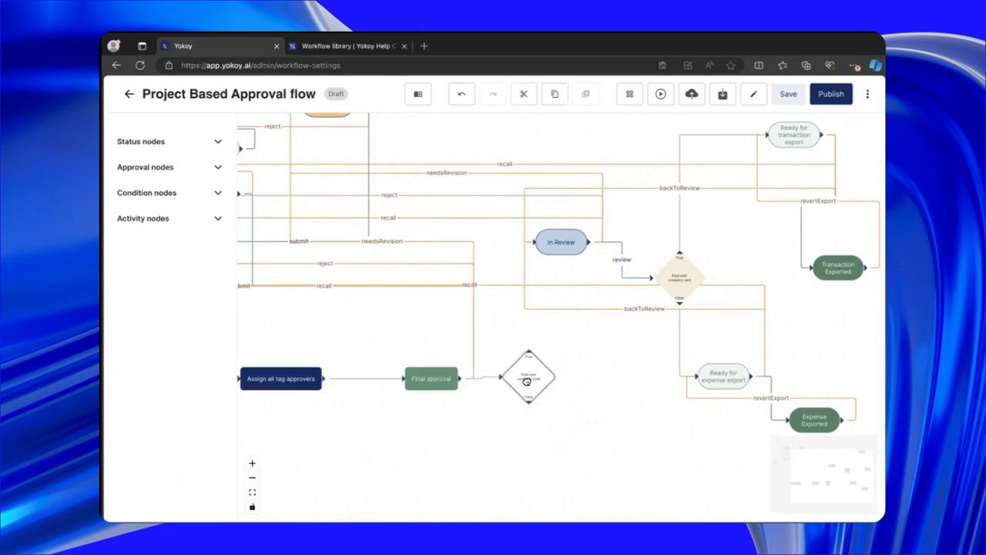
left_click(449, 378)
left_click_drag(529, 376, 517, 384)
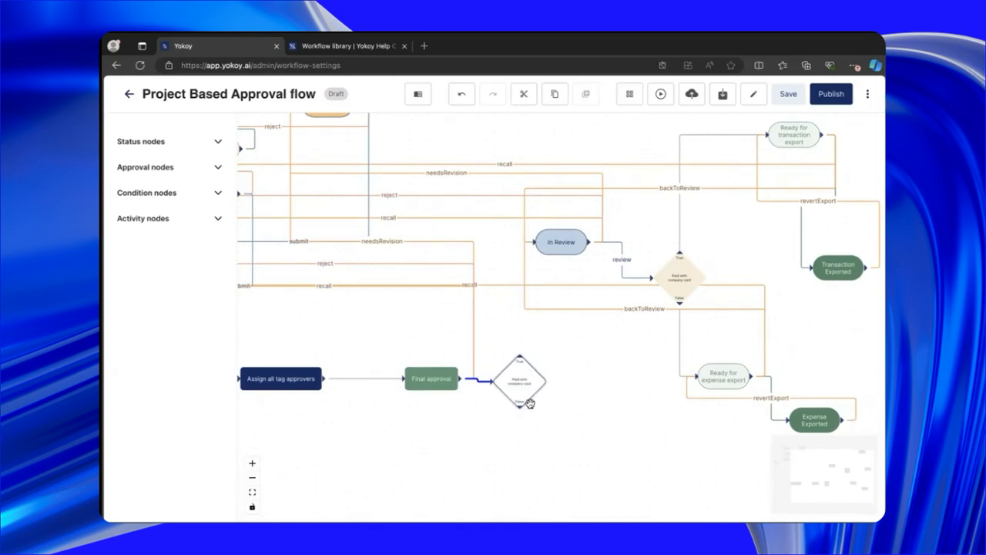
Step: Connect the True exit of the new Paid with company card condition to Ready for transaction export
left_click_drag(599, 379, 590, 397)
left_click(561, 303)
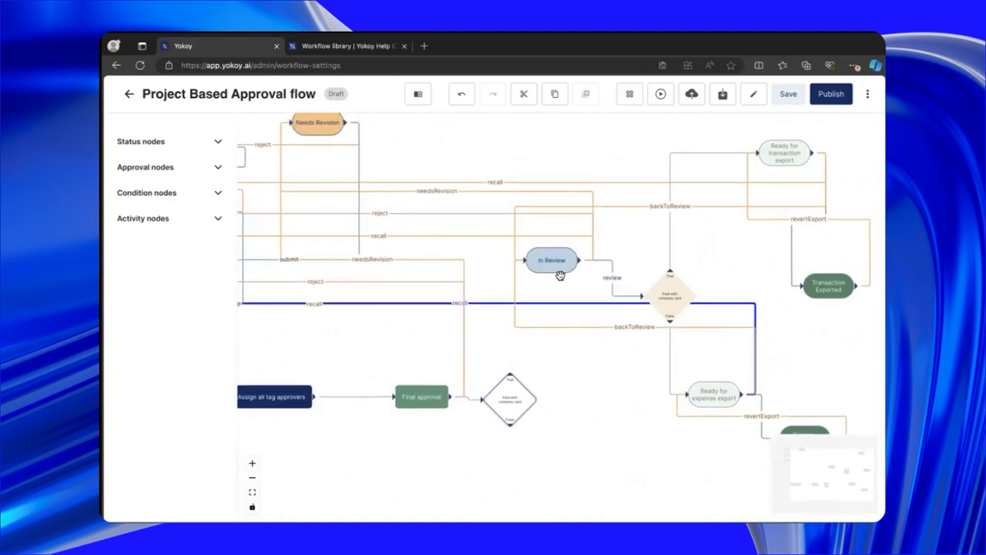
left_click(512, 342)
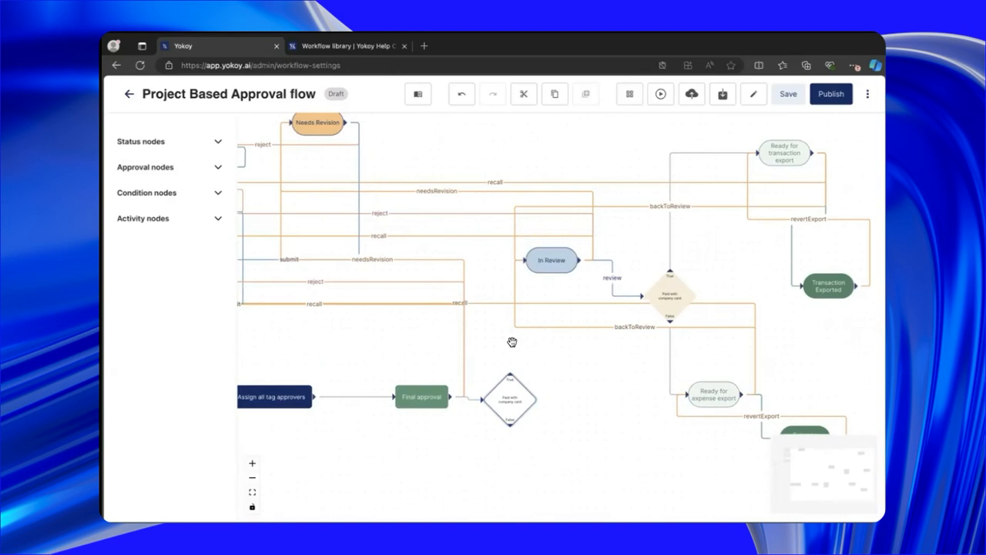
left_click_drag(510, 370, 757, 154)
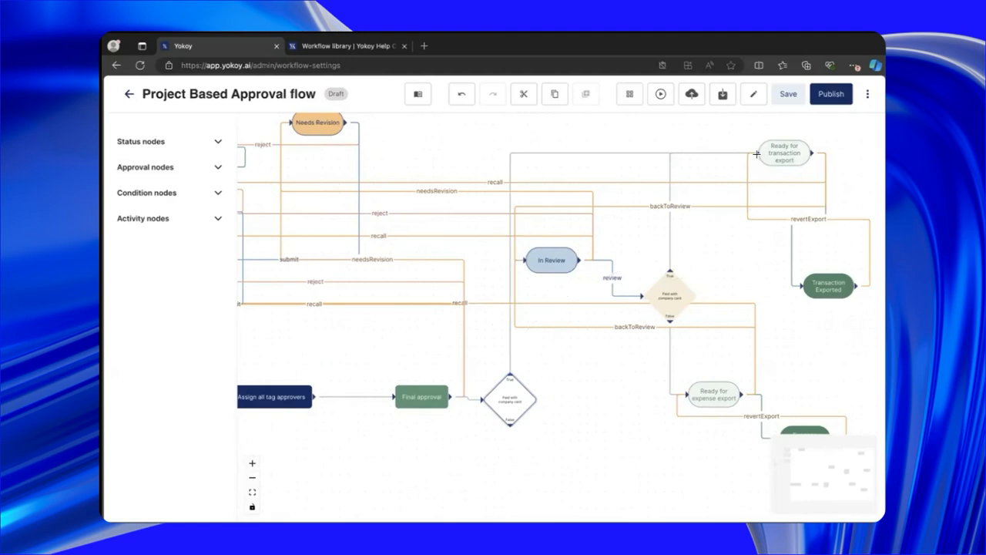
left_click(580, 154)
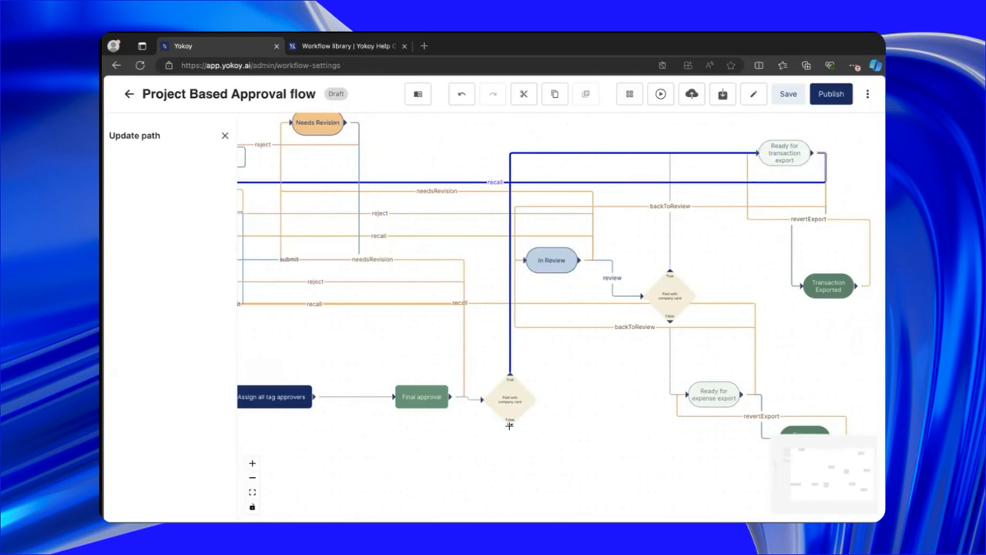
Step: Connect the False exit of the new Paid with company card condition to In Review
left_click_drag(509, 426, 525, 262)
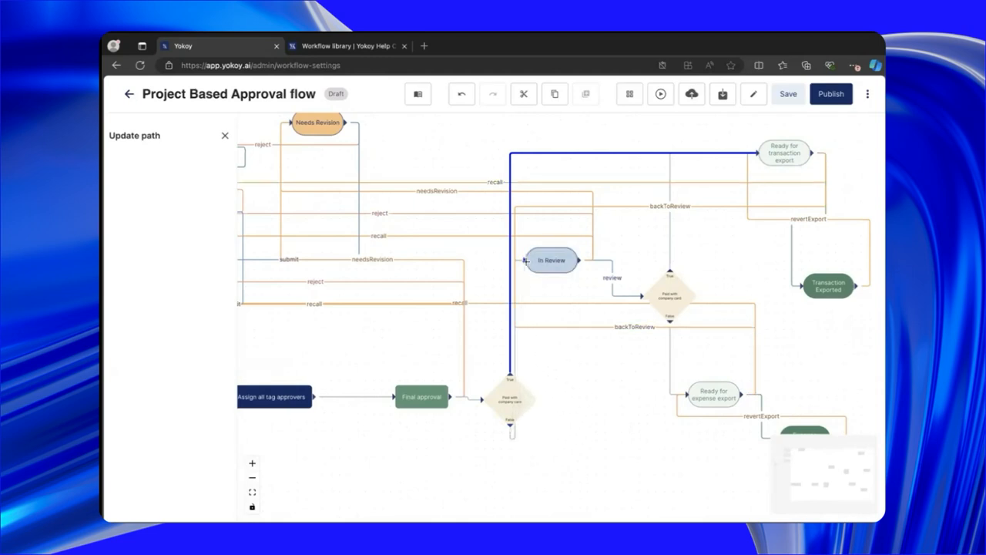
left_click_drag(511, 399, 495, 395)
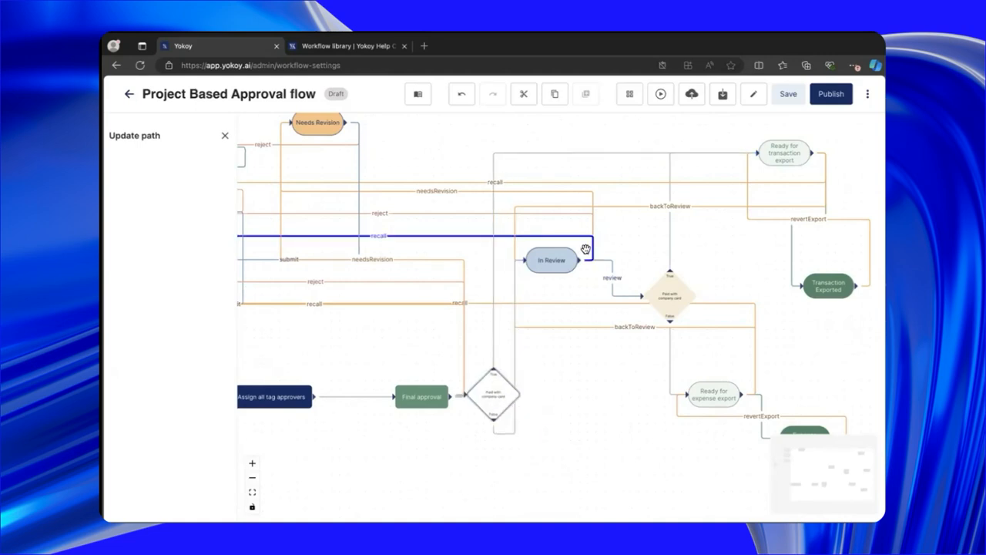
left_click(515, 327)
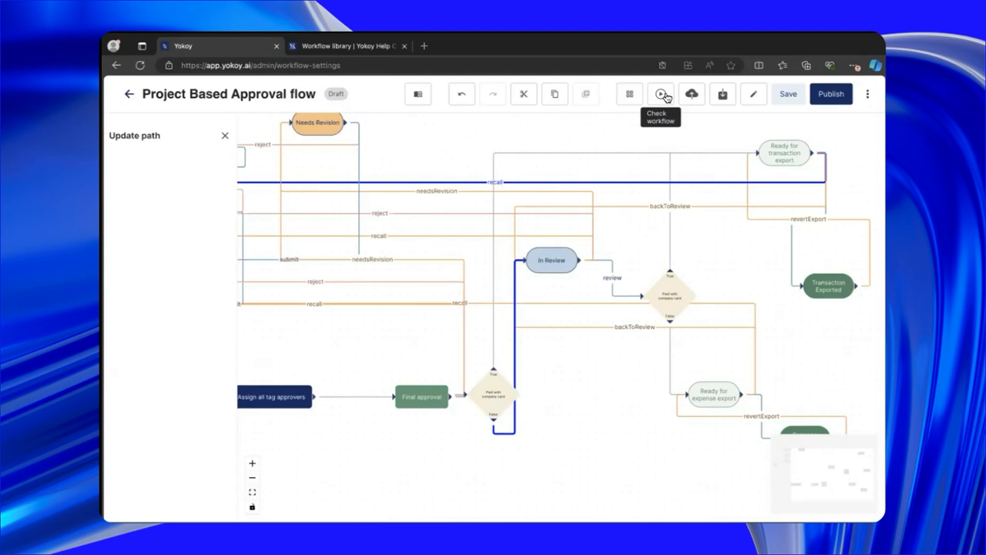
Step: Delete the new condition's True path to Ready for transaction export and check the workflow for errors
left_click(664, 95)
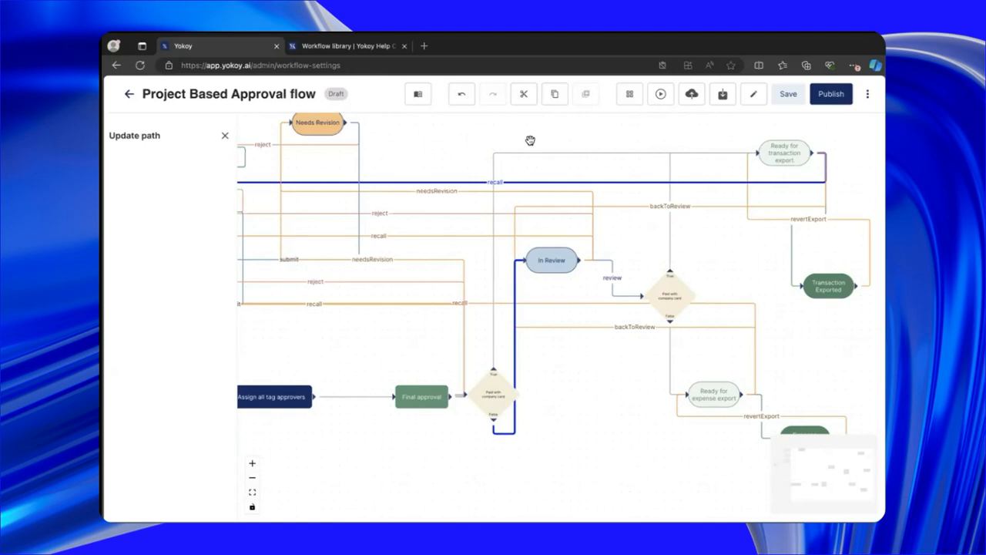
left_click(494, 255)
key("BackSpace")
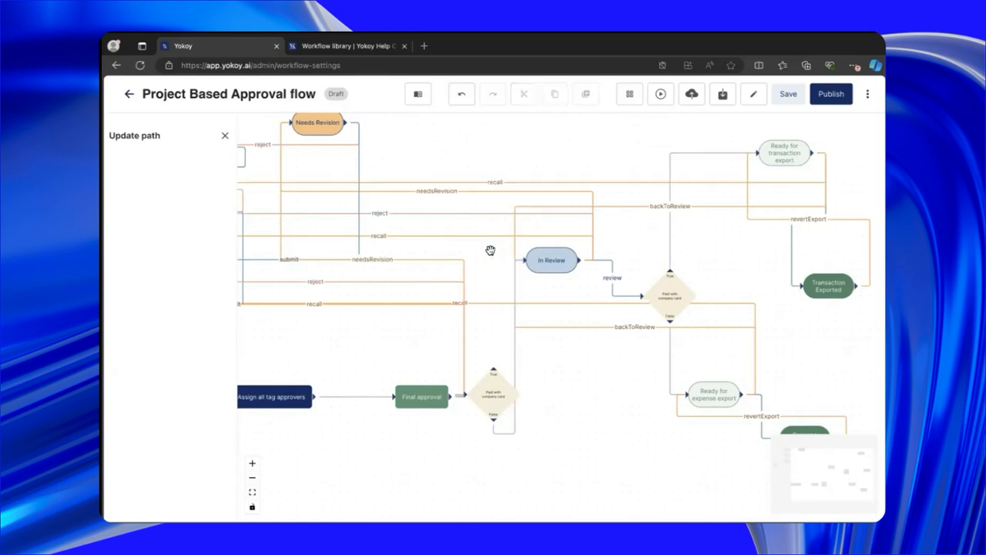
left_click(661, 95)
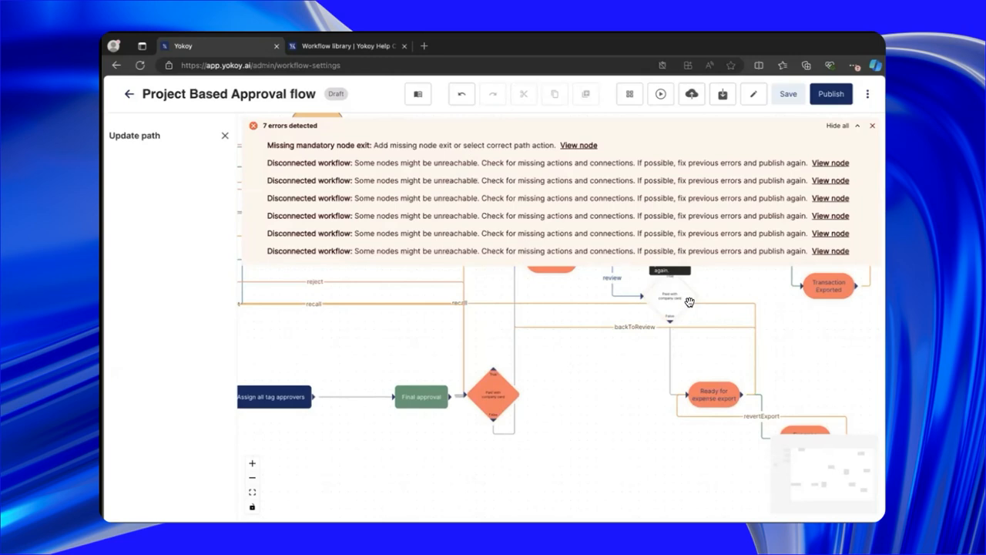
Step: Examine the error on the new Paid with company card condition and close the error list
mouse_move(493, 393)
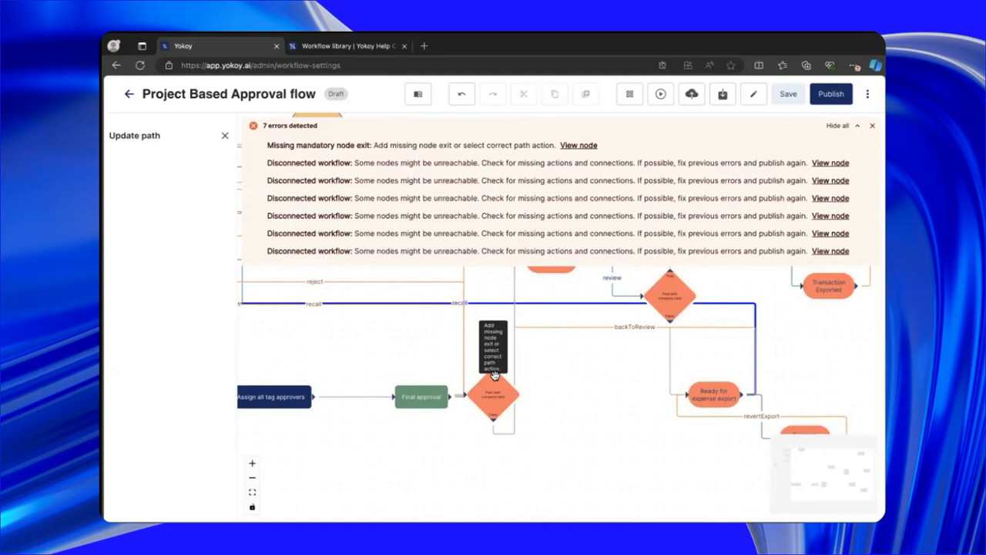
left_click(493, 391)
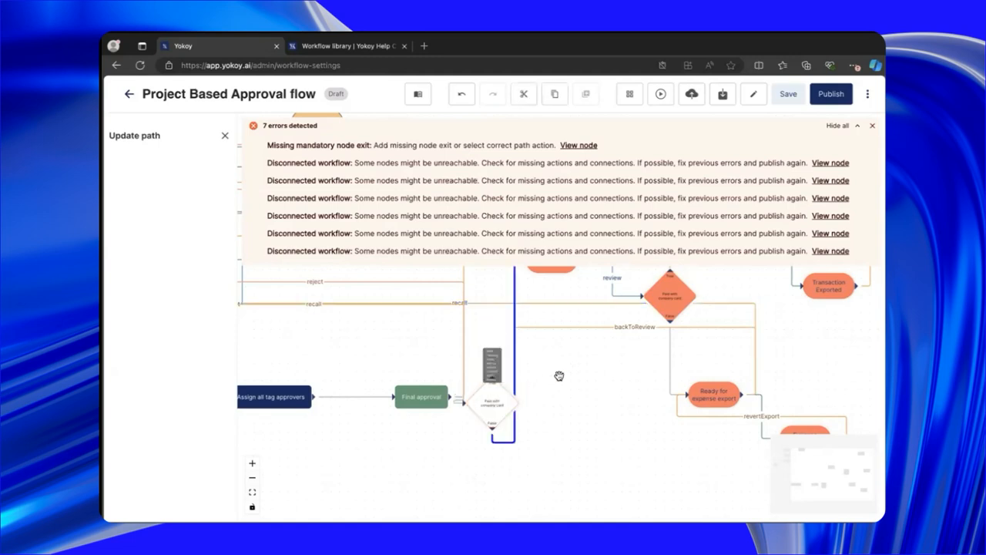
left_click(506, 392)
left_click_drag(502, 407, 497, 410)
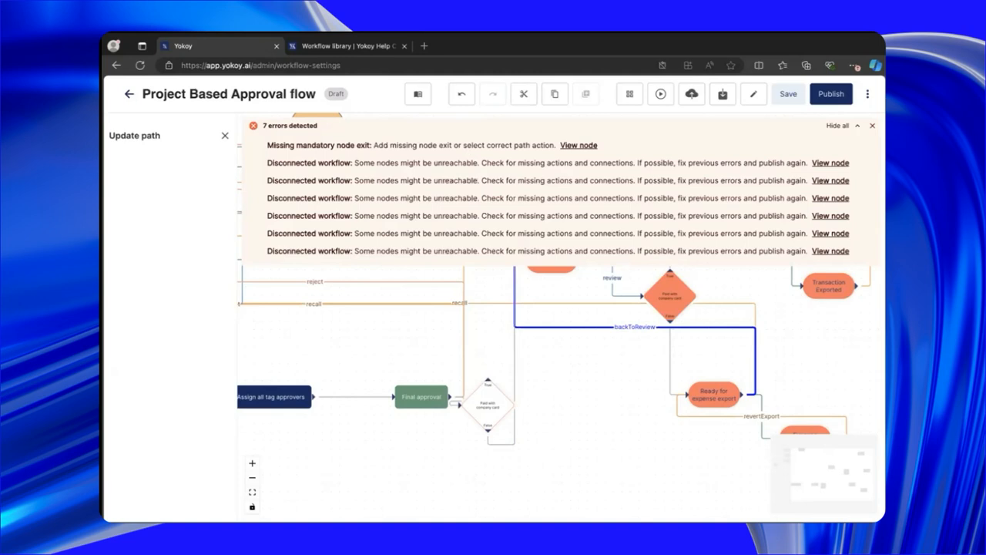
left_click(872, 125)
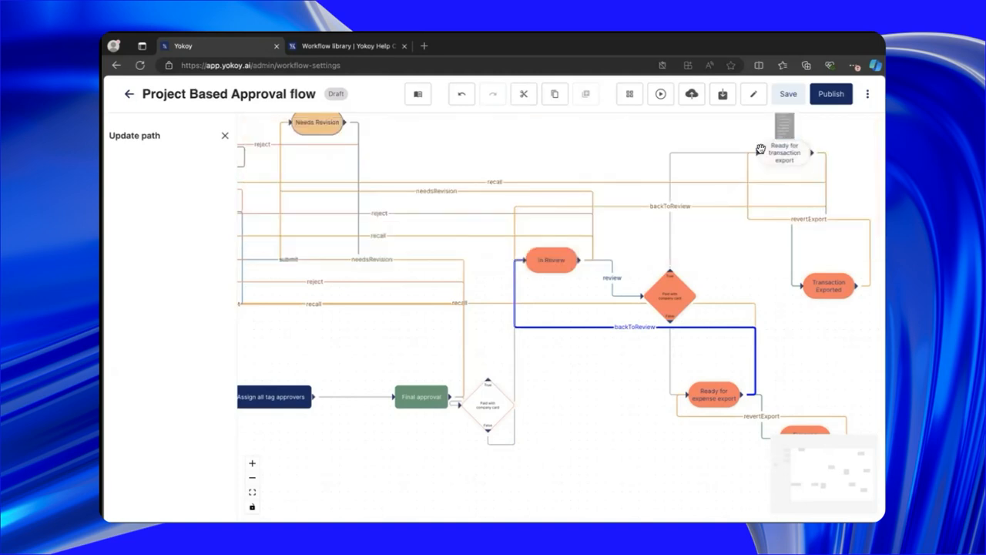
Step: Reconnect the True exit of the condition after Final approval to Ready for transaction export
left_click_drag(498, 329, 489, 363)
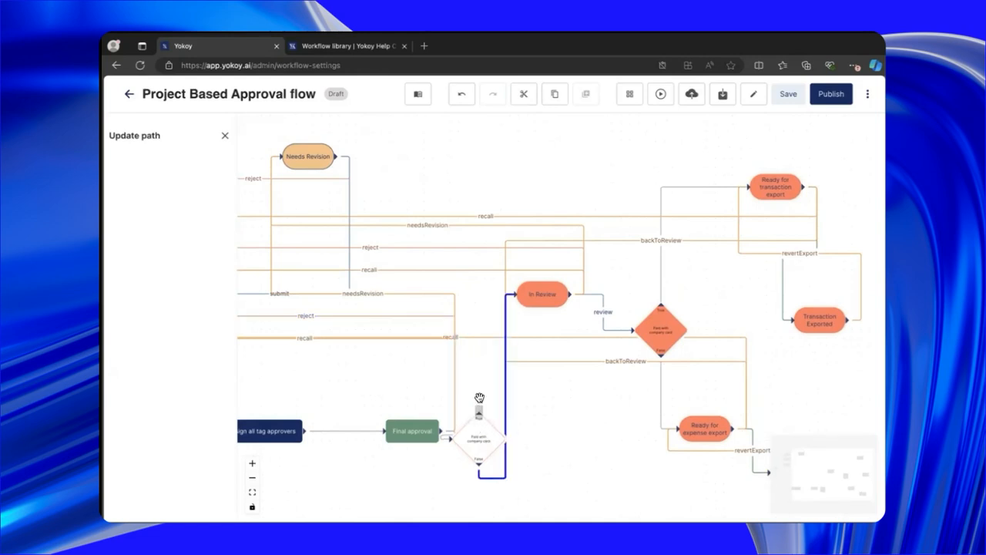
left_click(480, 352)
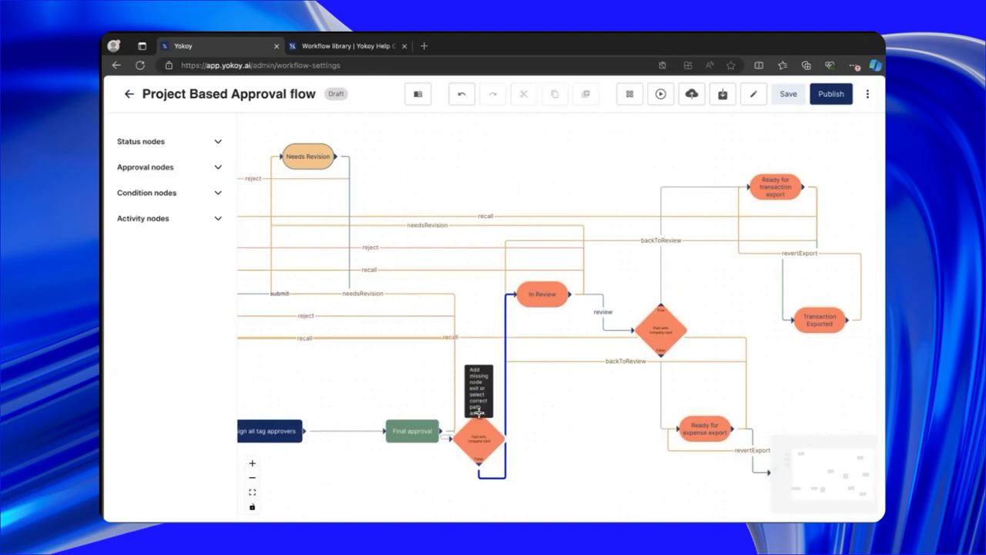
mouse_move(478, 414)
left_mouse_down()
mouse_move(584, 278)
mouse_move(754, 187)
left_mouse_up()
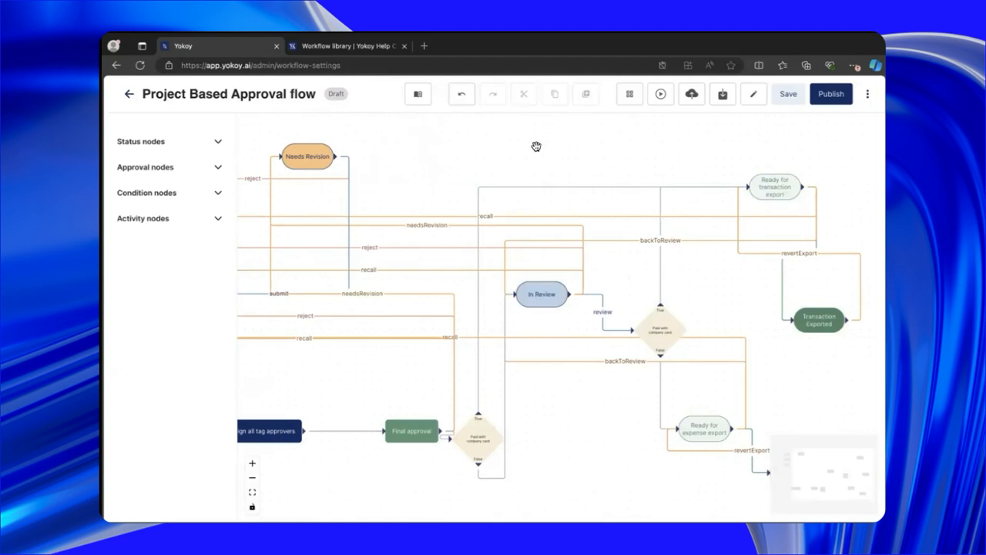
Step: Look through the available activity nodes and the part of the canvas around Assign all tag approvers
left_click(176, 219)
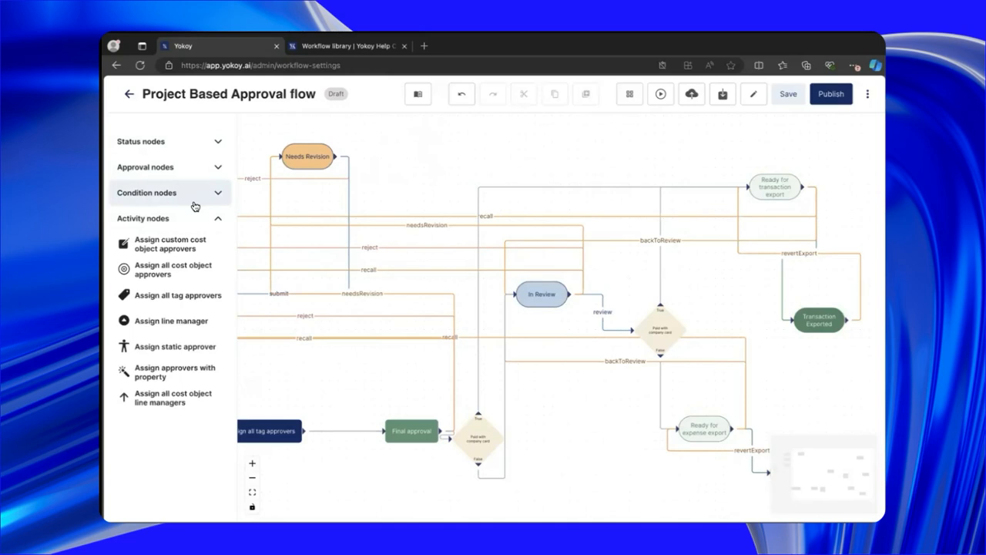
left_click_drag(287, 378, 342, 370)
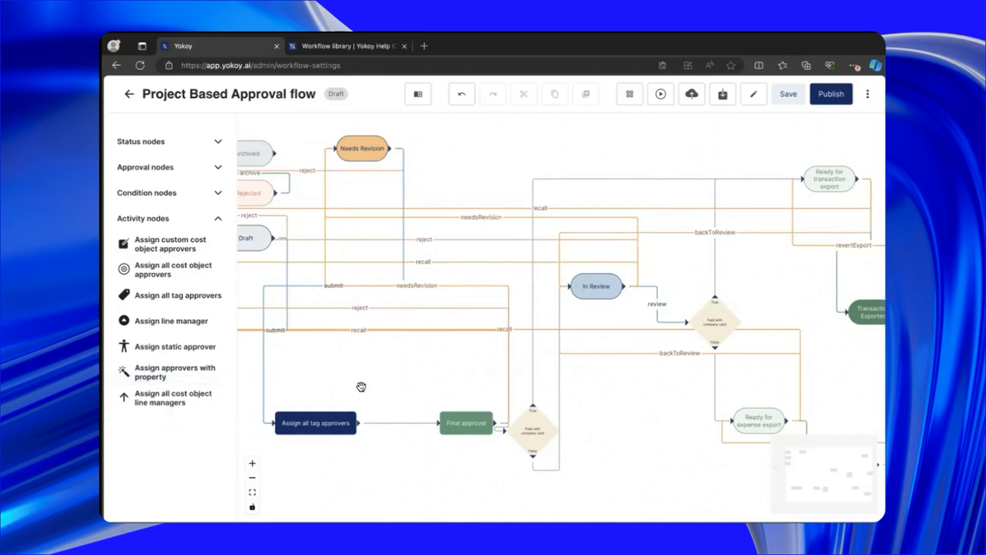
left_click(214, 221)
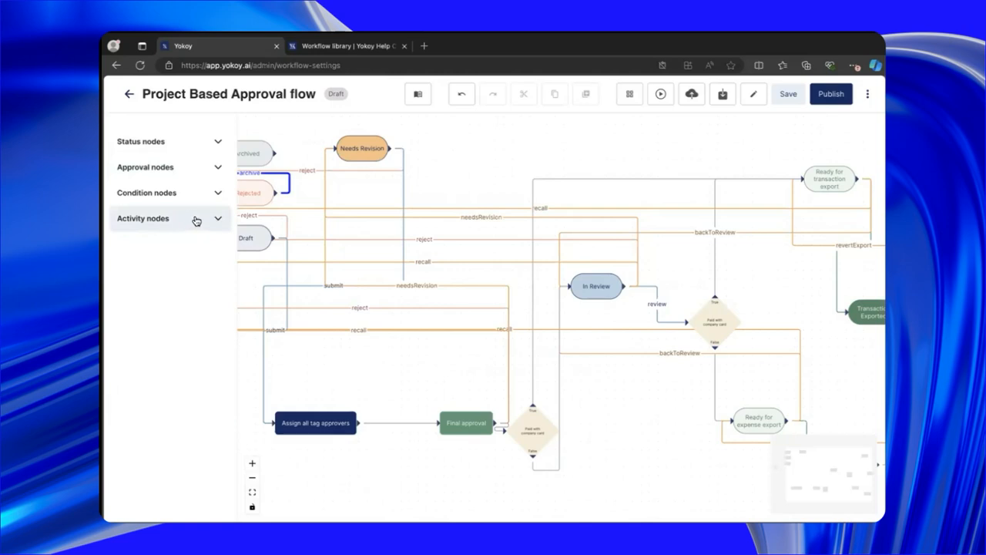
left_click(194, 199)
left_click(202, 200)
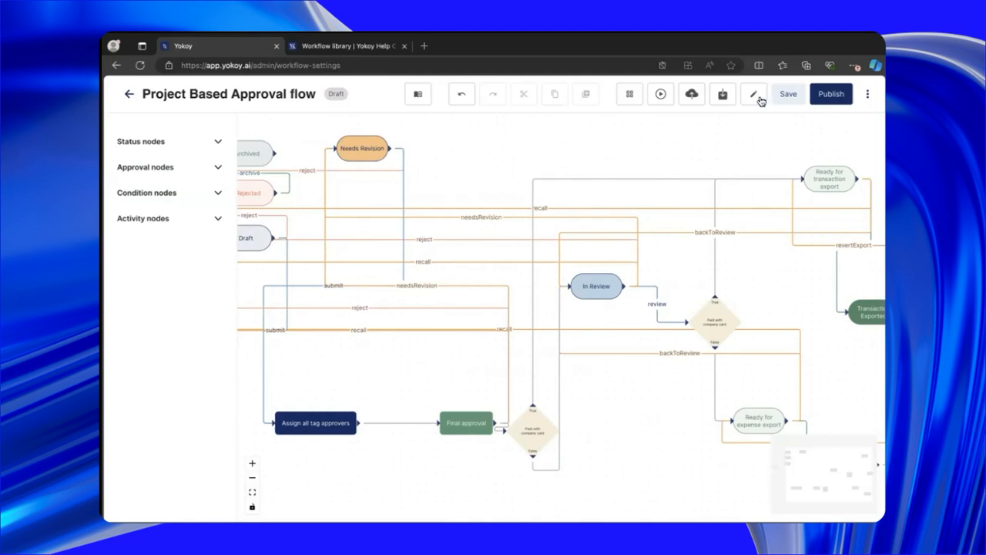
Step: Rename the workflow as Project Based CC skip review Approval flow
left_click(754, 95)
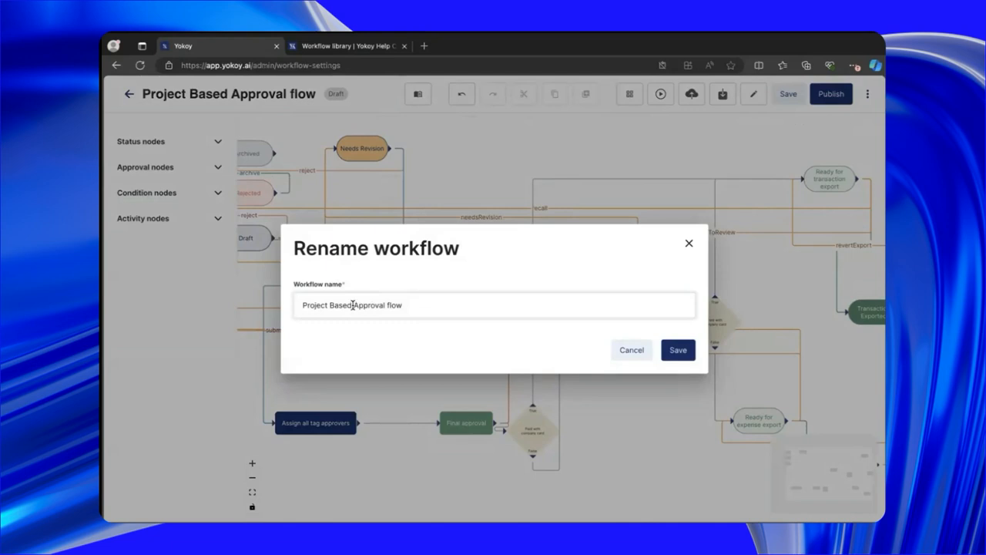
left_click(353, 305)
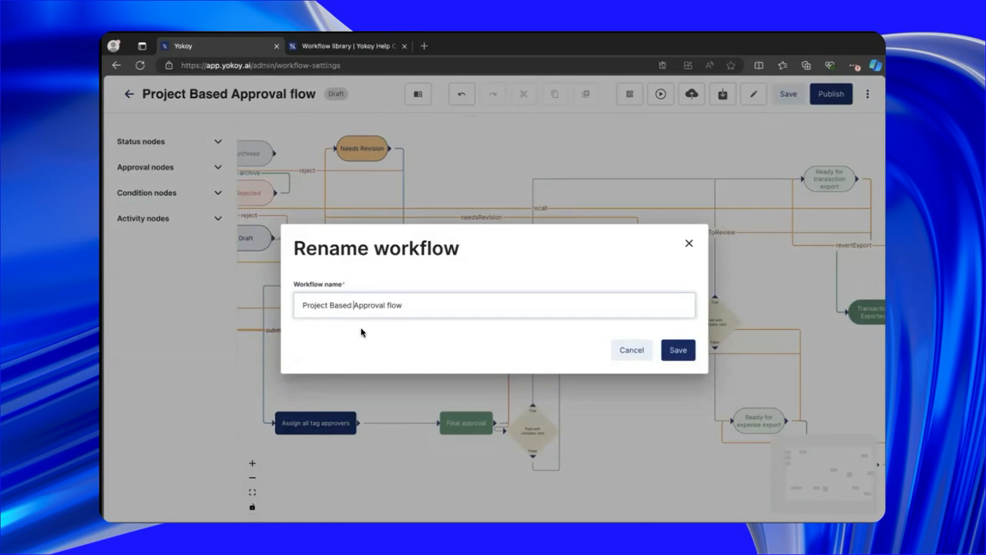
type("CC skip review")
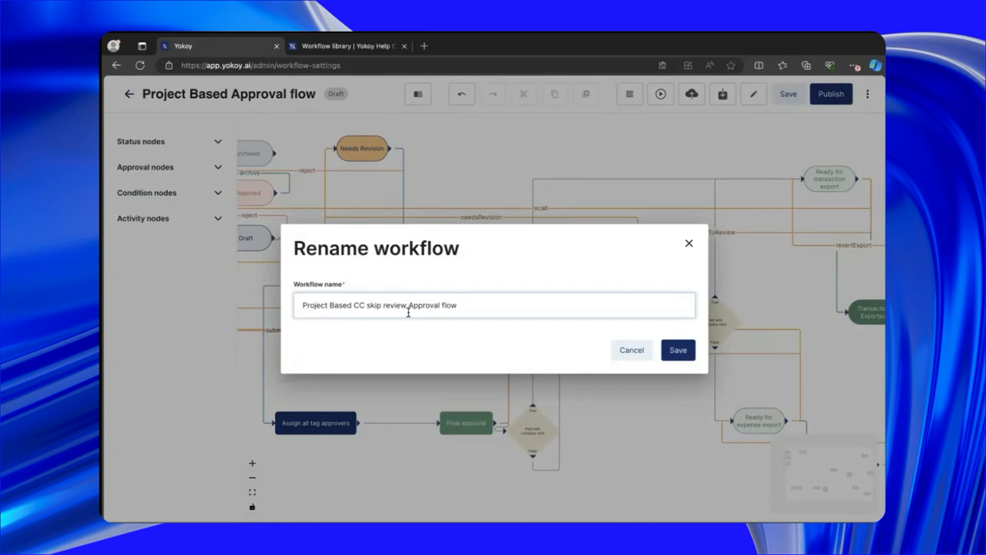
left_click(679, 351)
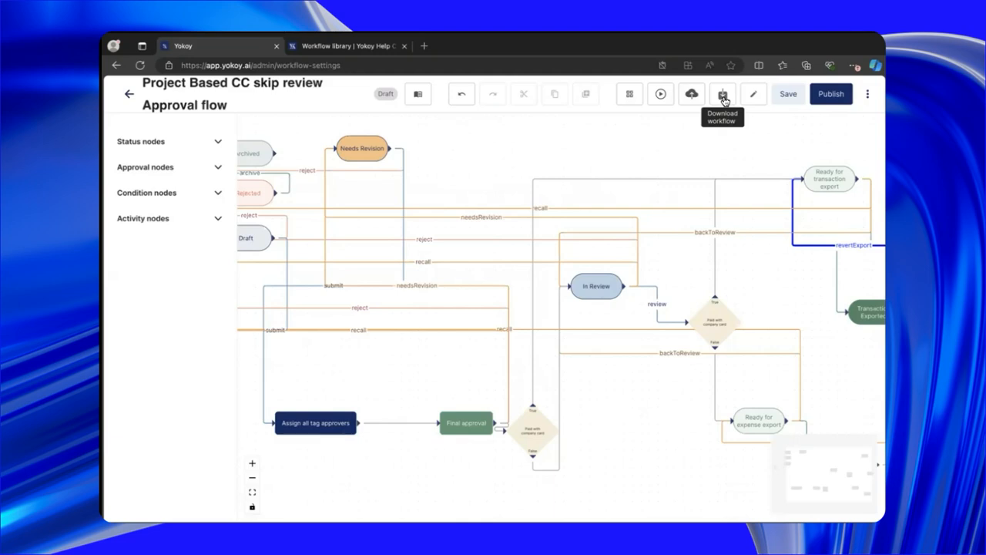
Step: Publish the Project Based CC skip review Approval flow workflow and leave its published name as it is
left_click(831, 94)
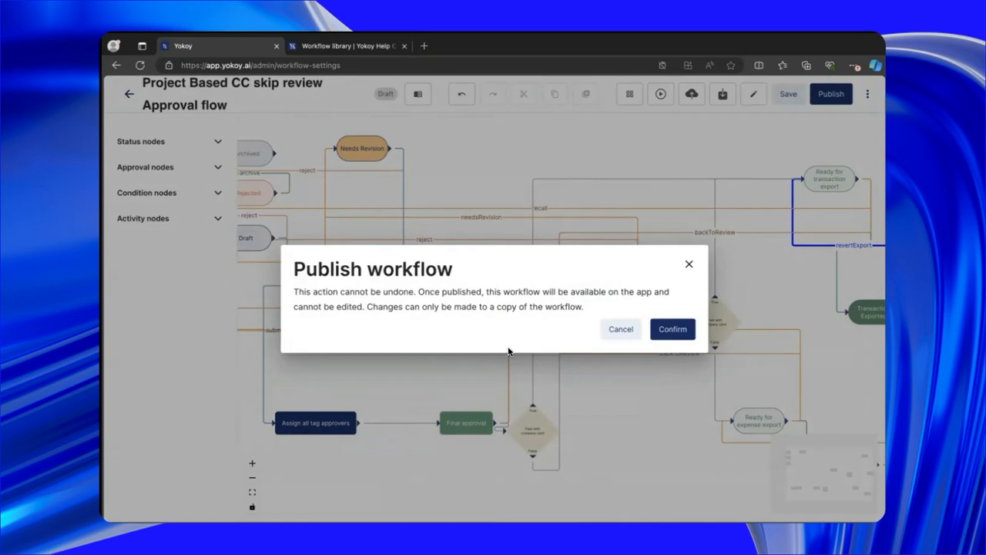
left_click(666, 332)
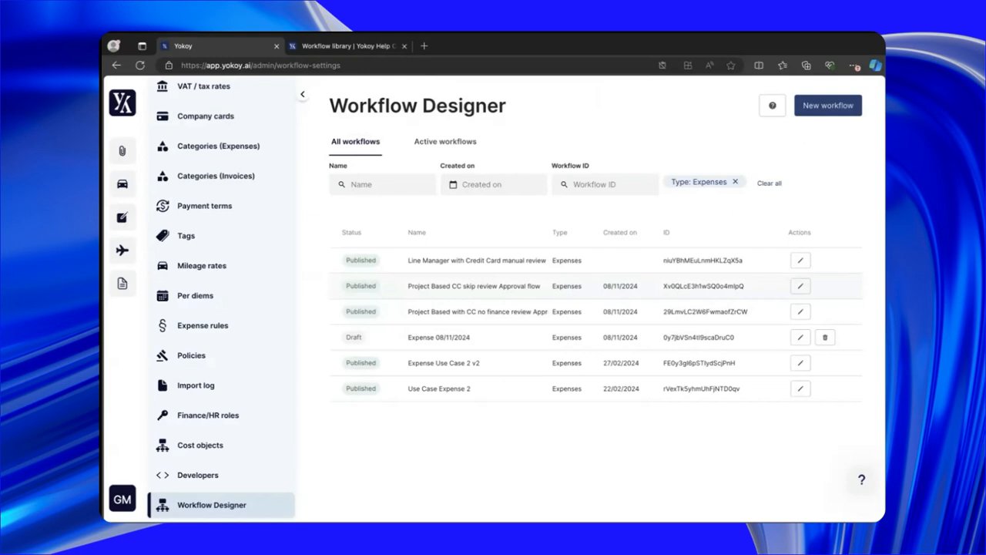
left_click(800, 286)
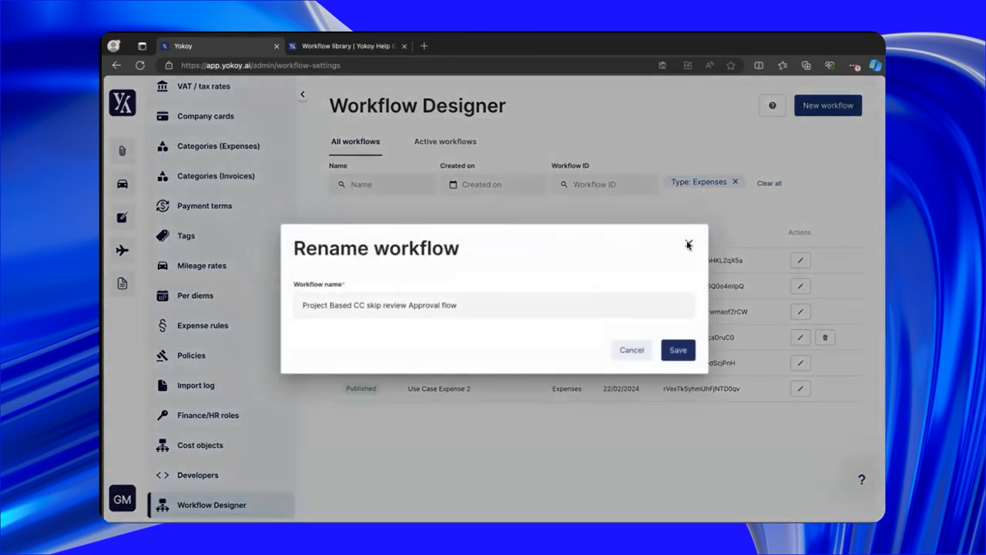
key("Escape")
Step: Open the published Project Based with CC no finance review Approval Flow v1 and duplicate it for editing under the suggested copy name
left_click(487, 312)
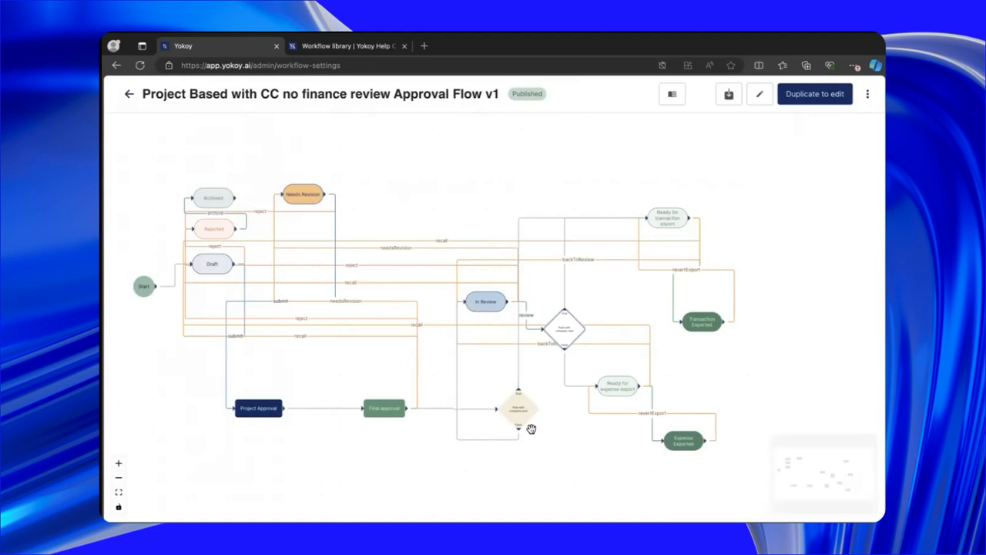
left_click_drag(523, 412, 516, 414)
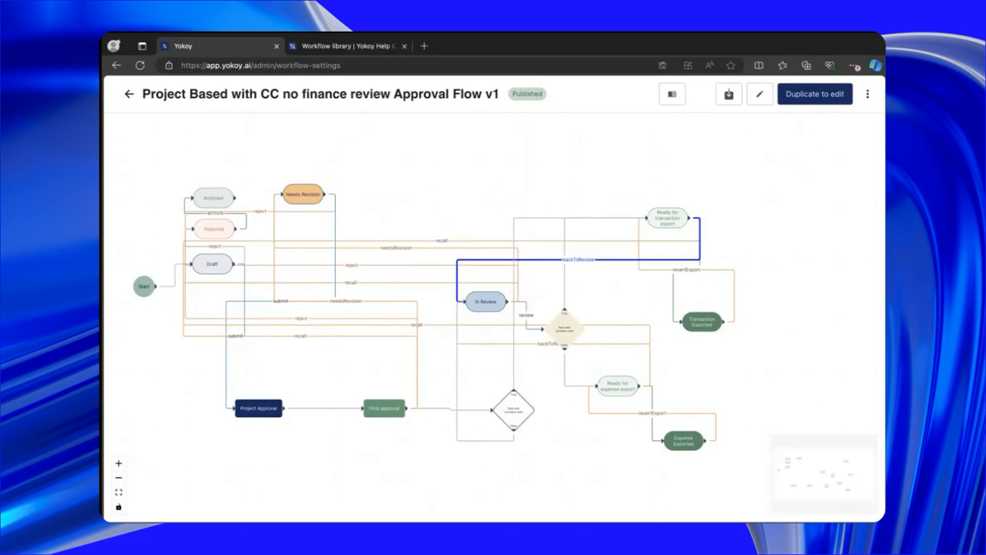
left_click(816, 93)
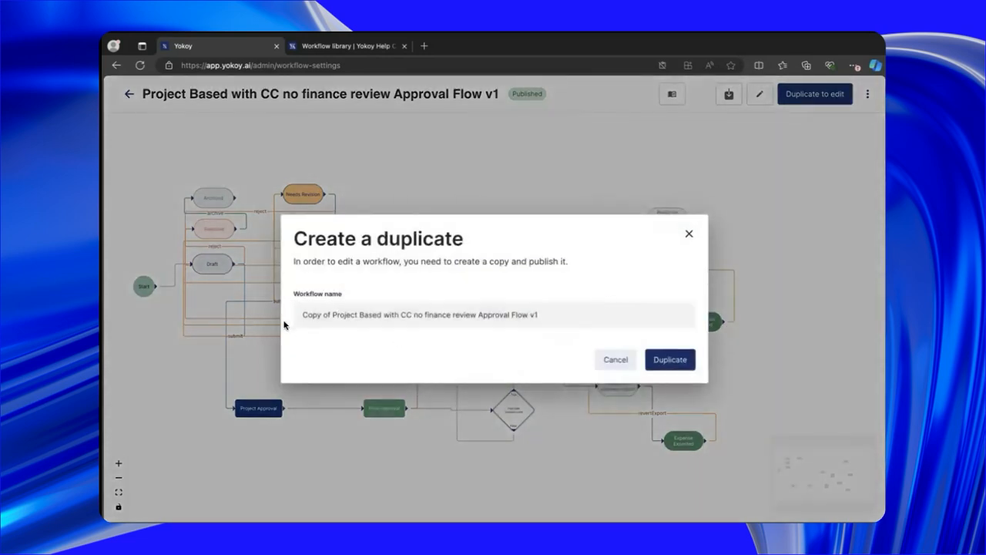
left_click(315, 321)
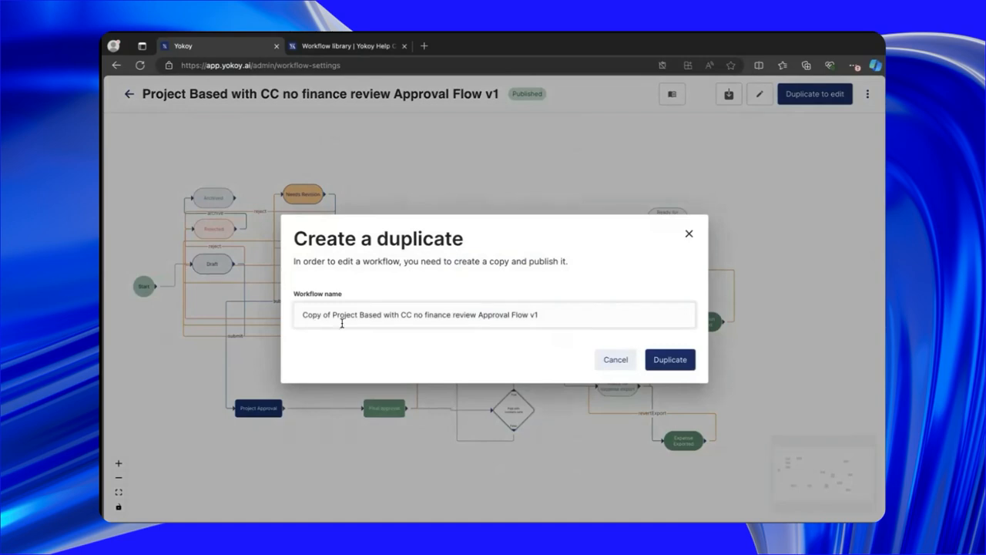
left_click(676, 368)
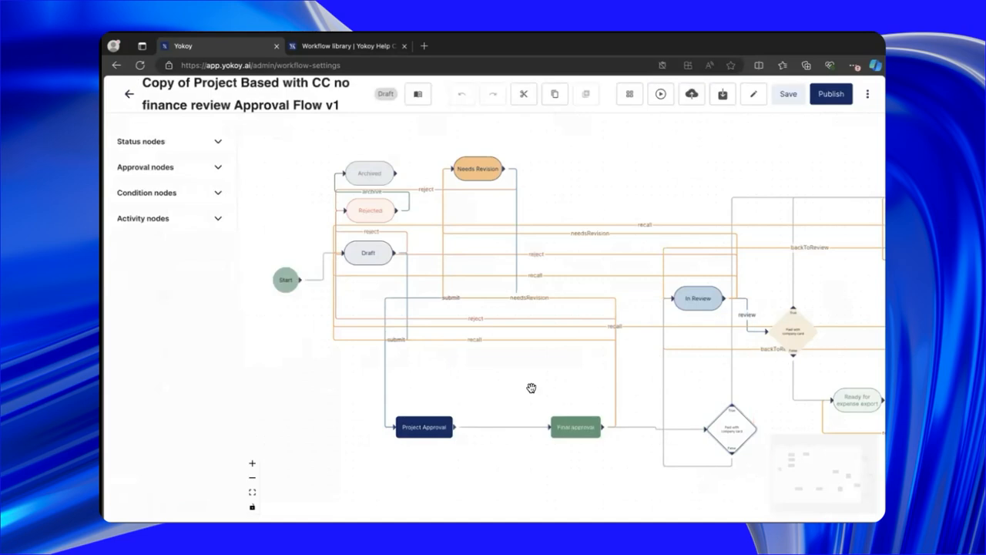
scroll(531, 388, "right", 5)
scroll(531, 388, "left", 5)
scroll(531, 388, "up", 2)
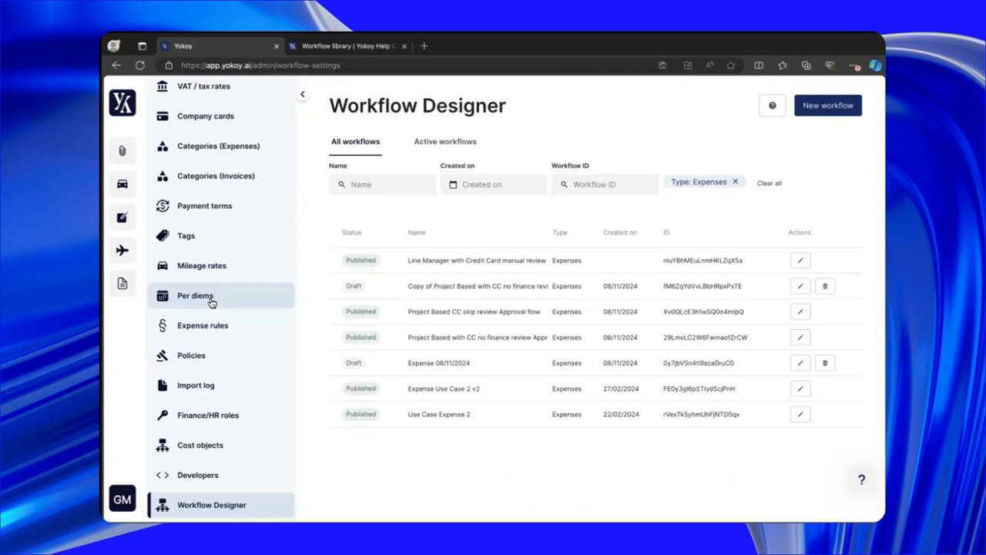
Step: Open the company settings at Approval and finance review, and switch the custom workflow off and on again
scroll(197, 296, "up", 5)
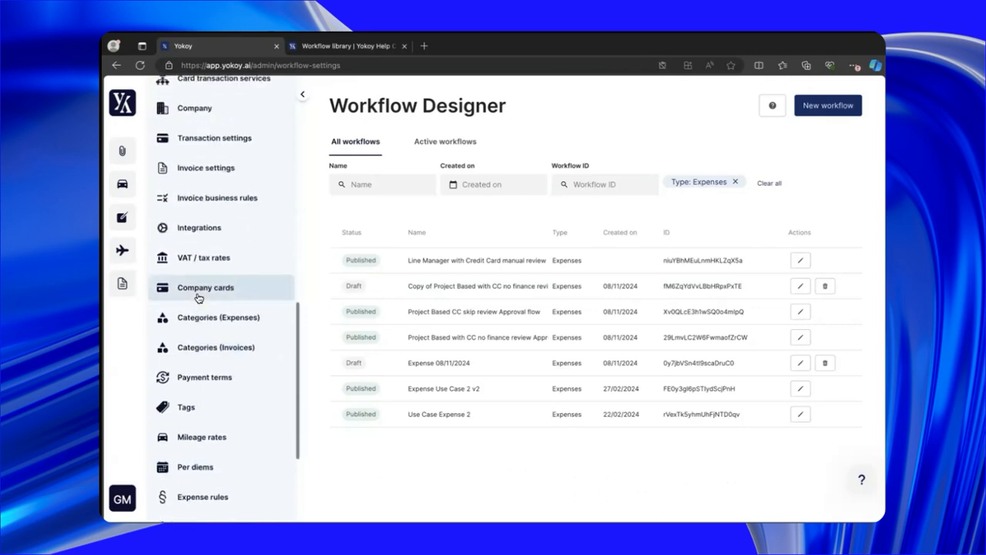
scroll(198, 296, "up", 1)
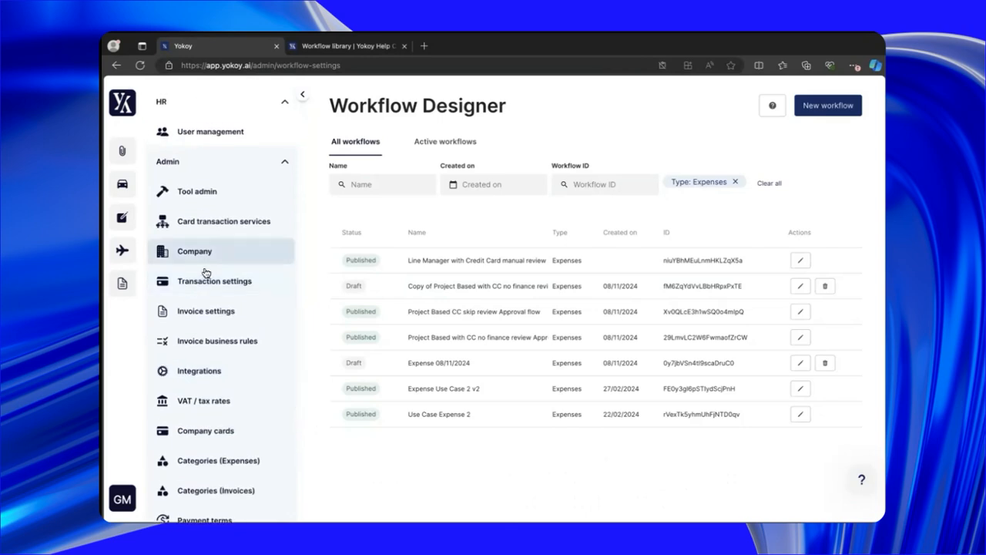
left_click(240, 254)
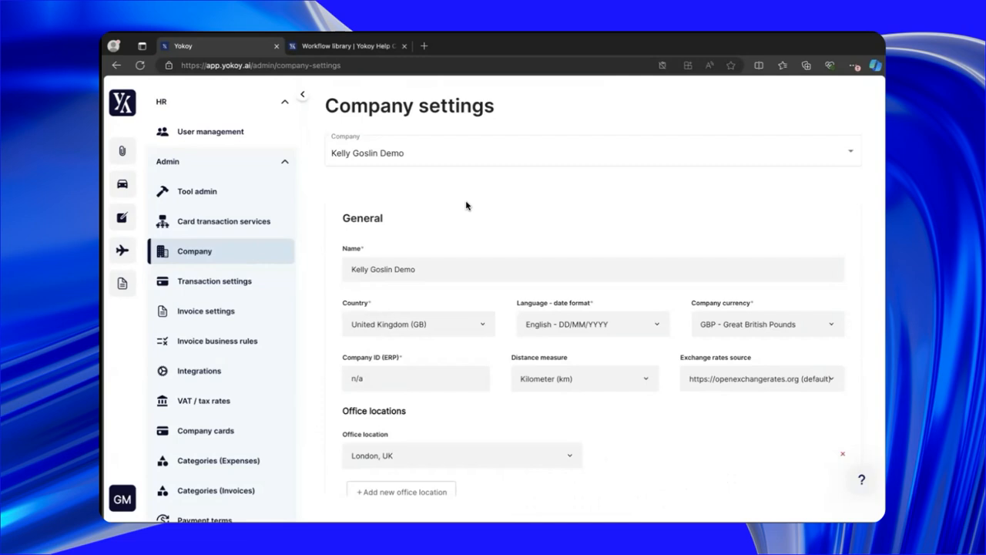
scroll(467, 205, "down", 10)
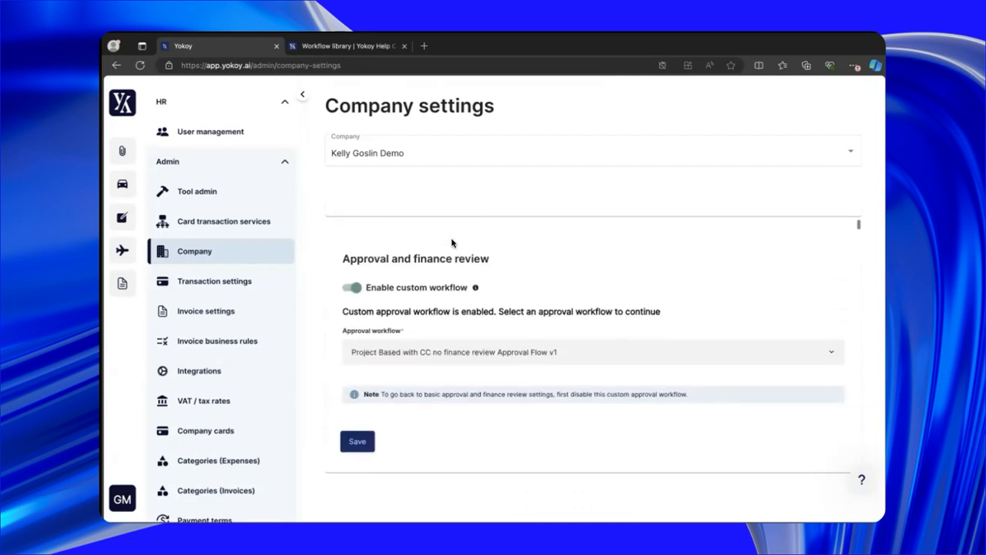
left_click(354, 288)
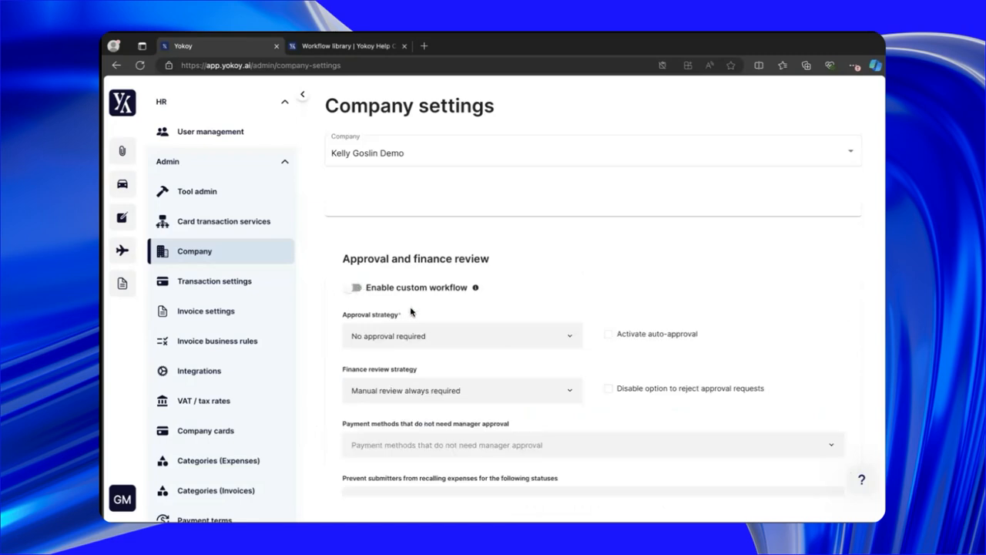
left_click(355, 288)
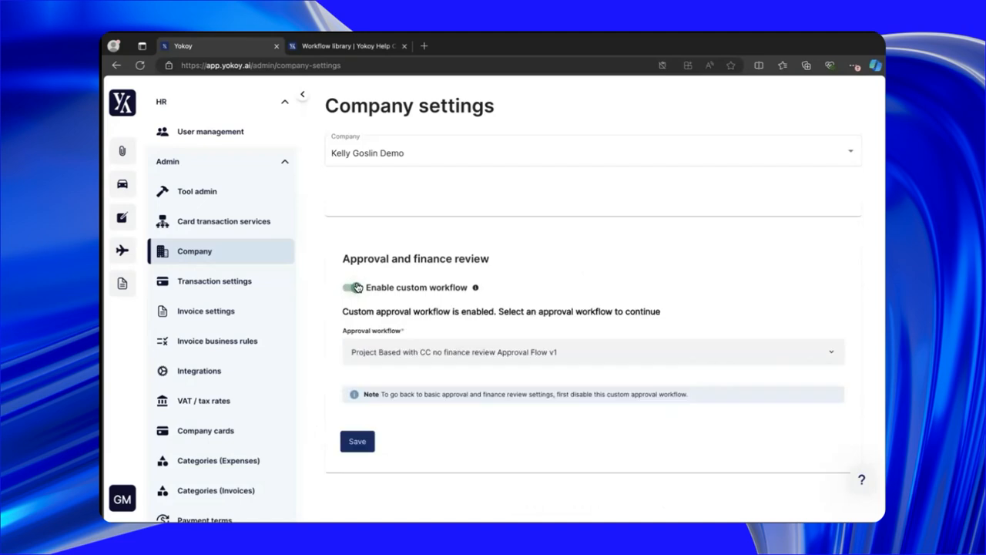
Step: Assign Project Based CC skip review Approval flow as the company's approval workflow and save the setting
left_click(444, 353)
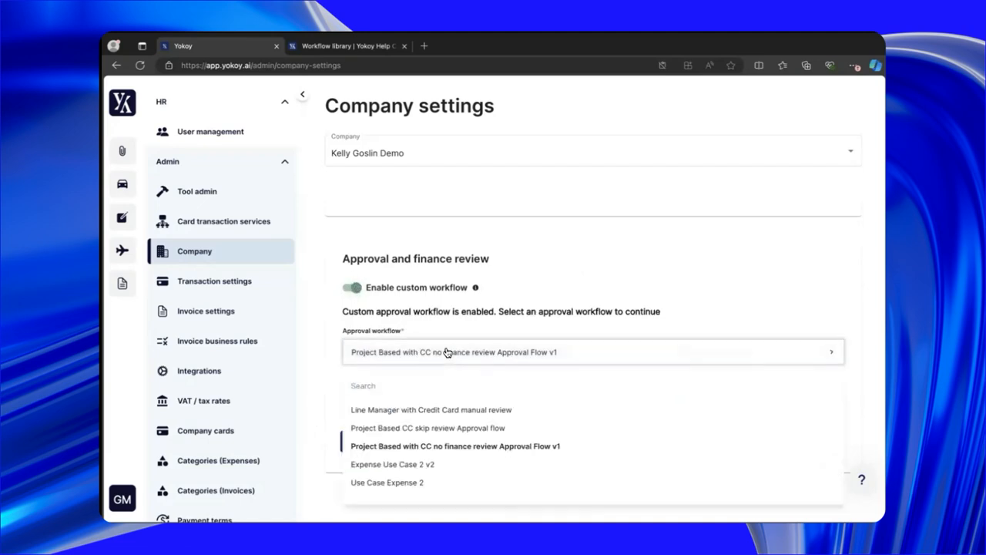
left_click(467, 430)
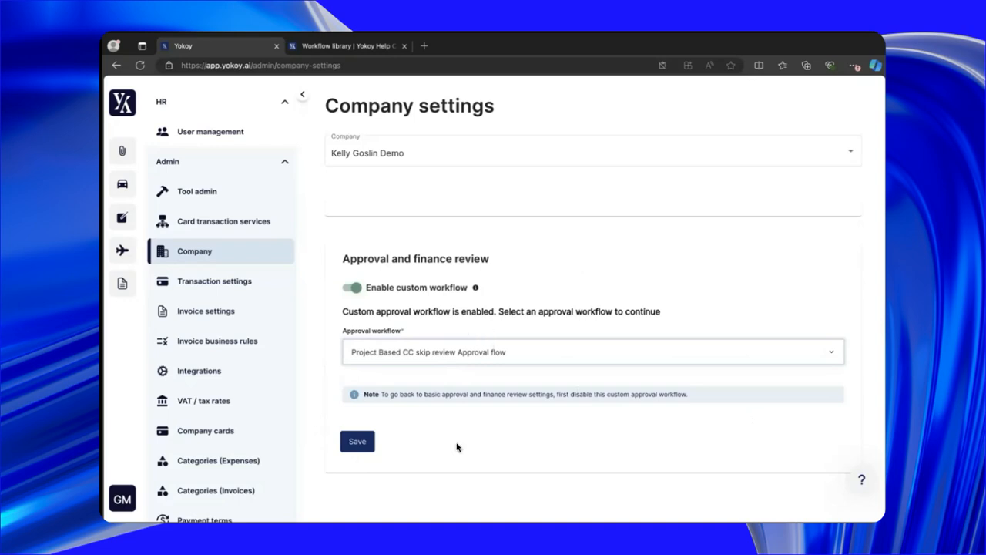
left_click(357, 445)
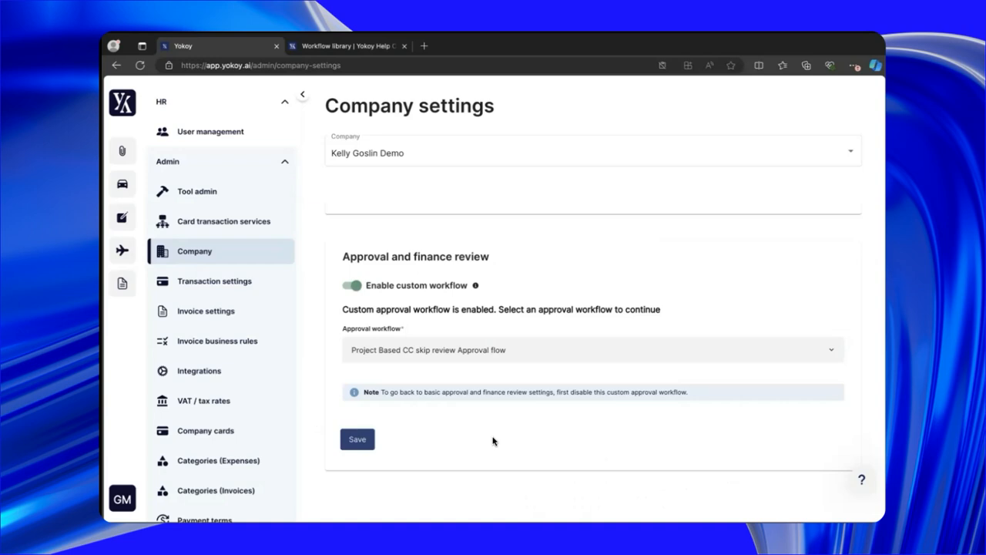
Step: Contact support with a Workflow service request for setting up or changing an approval workflow, read the reply and leave the chat
scroll(775, 441, "down", 1)
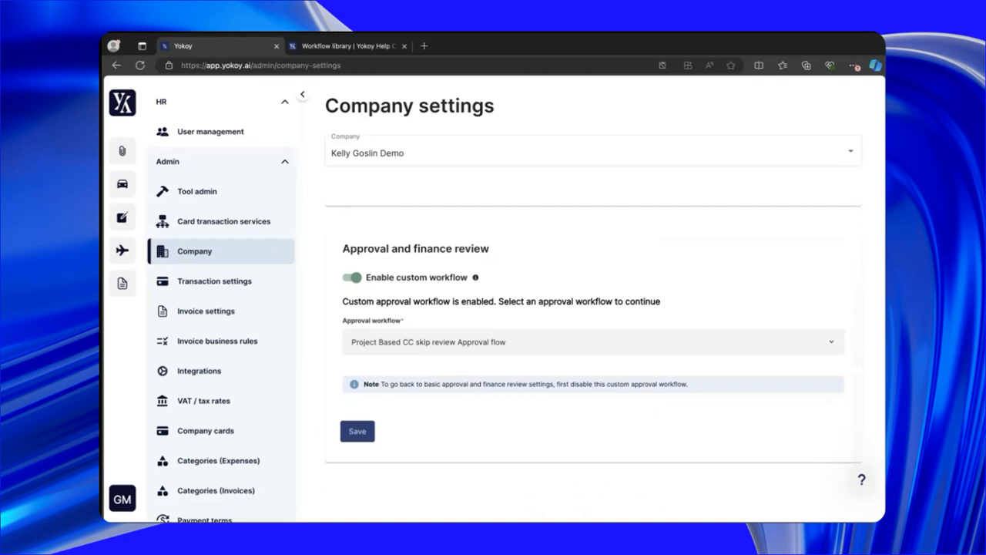
left_click(862, 480)
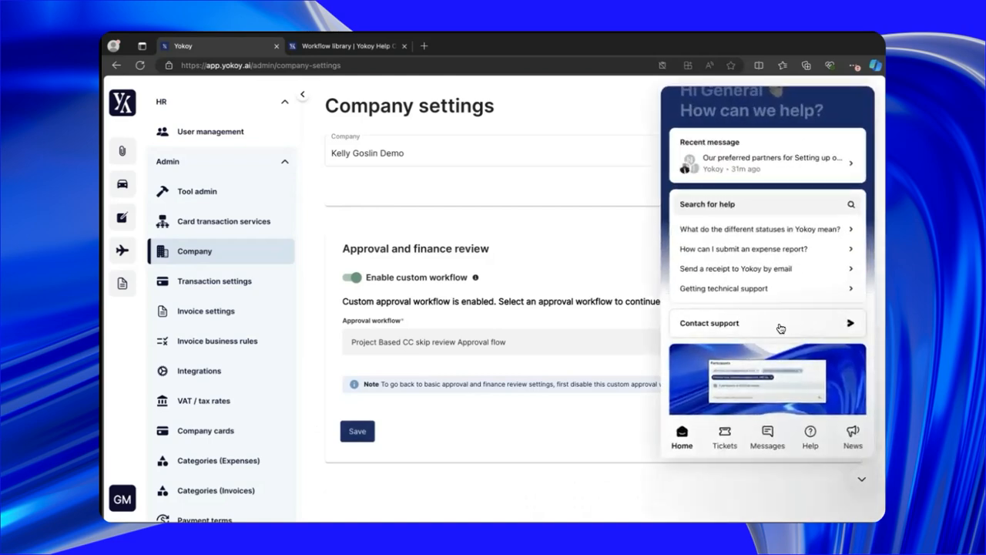
left_click(781, 328)
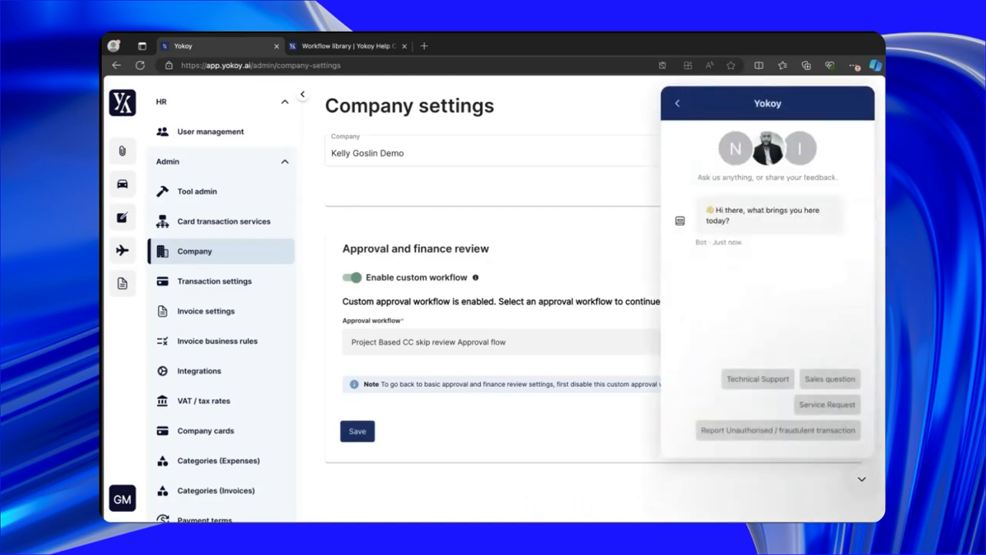
left_click(827, 404)
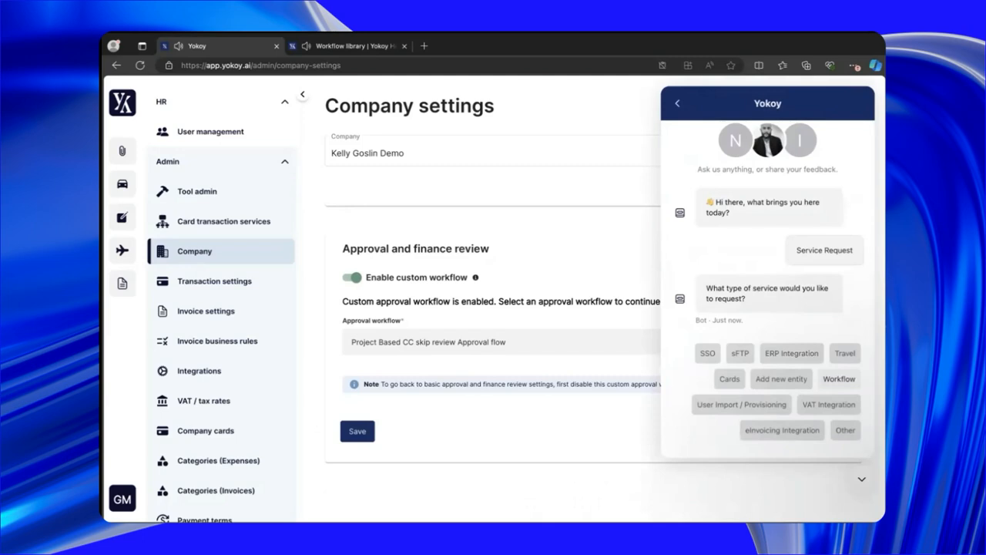
left_click(839, 378)
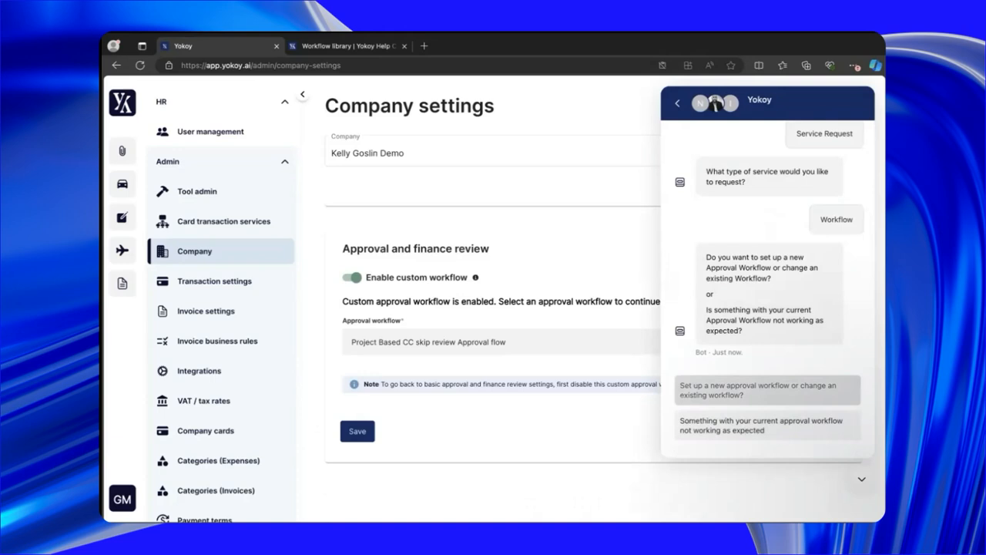
left_click(767, 390)
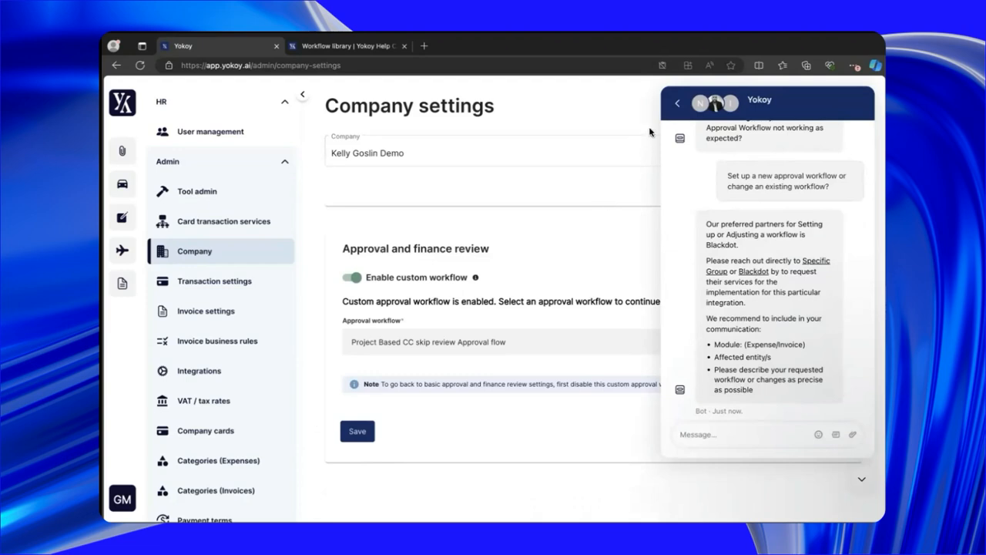
left_click(678, 103)
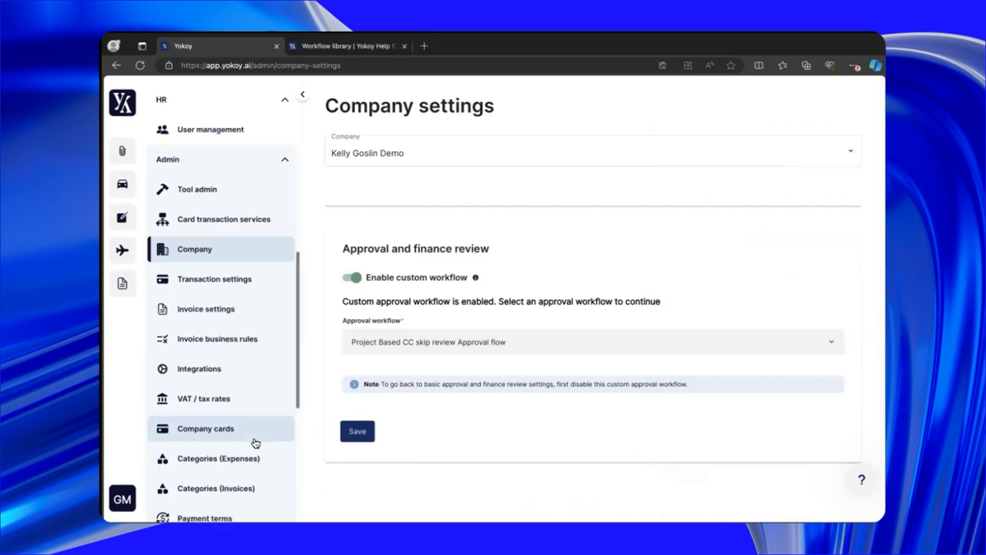
scroll(255, 445, "down", 5)
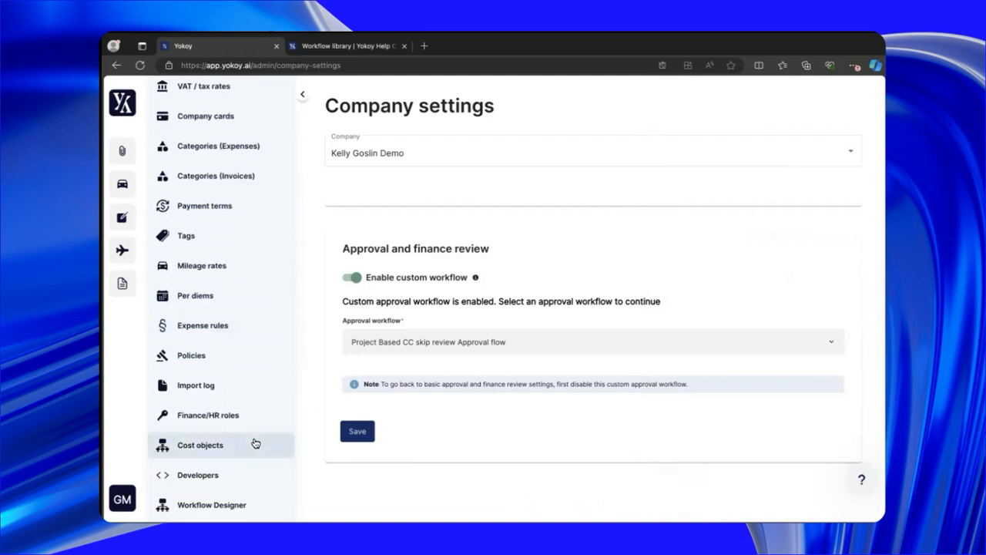